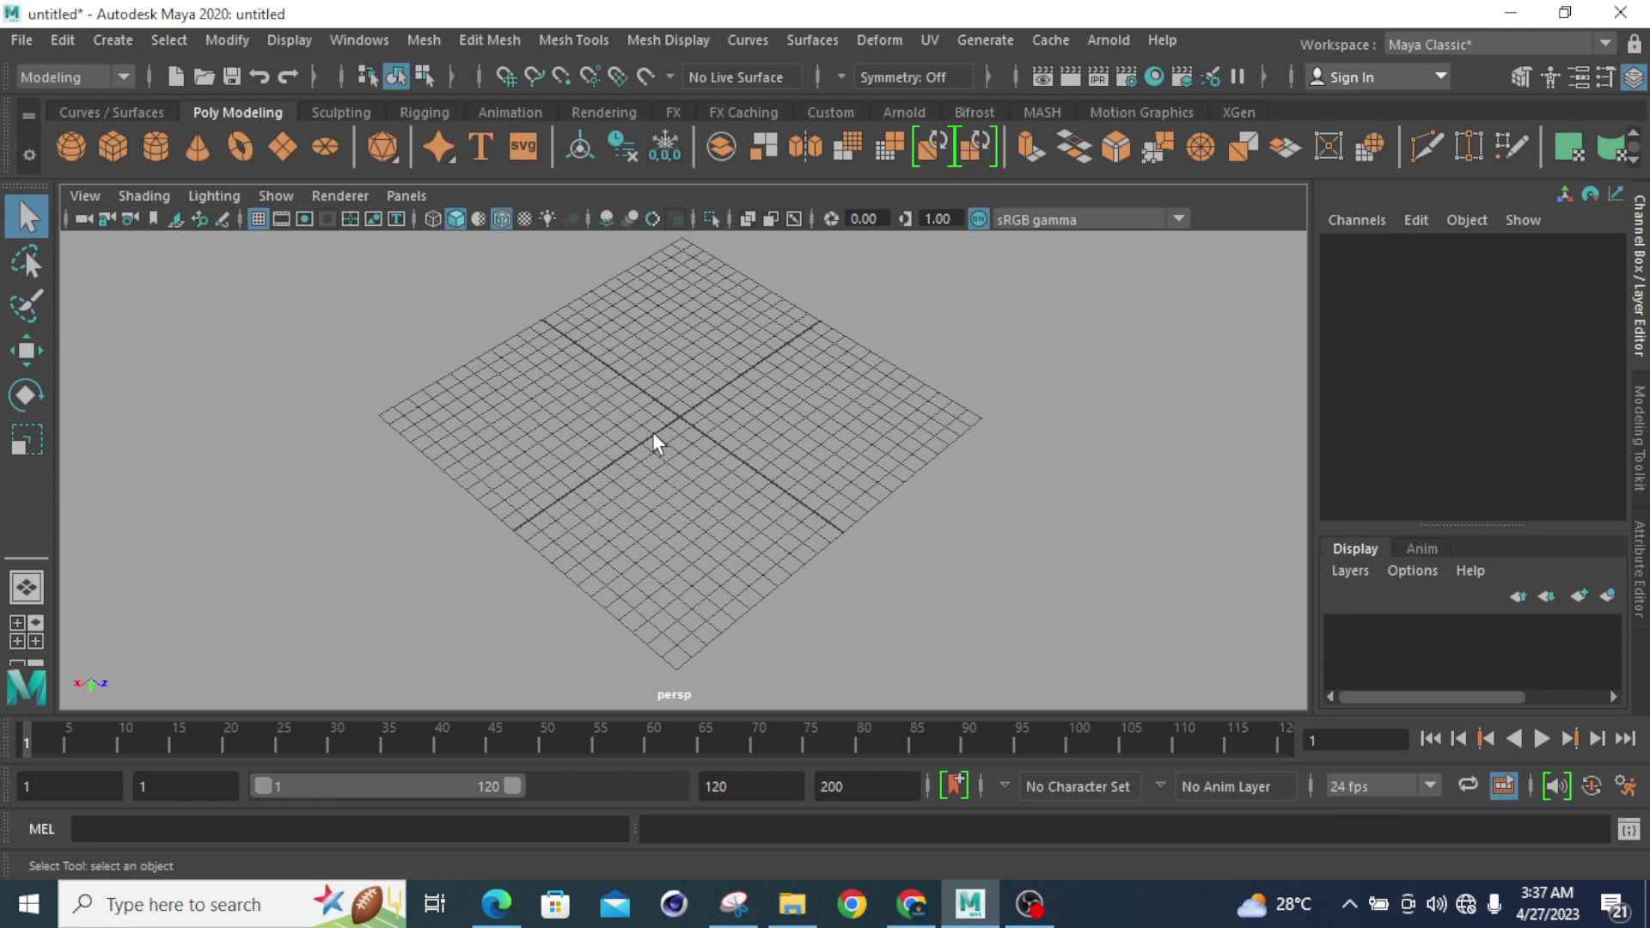
# Step: Add a polygon cube at the grid origin and scale it uniformly to 7.377
pyautogui.click(112, 146)
pyautogui.scroll(3, 756, 456)
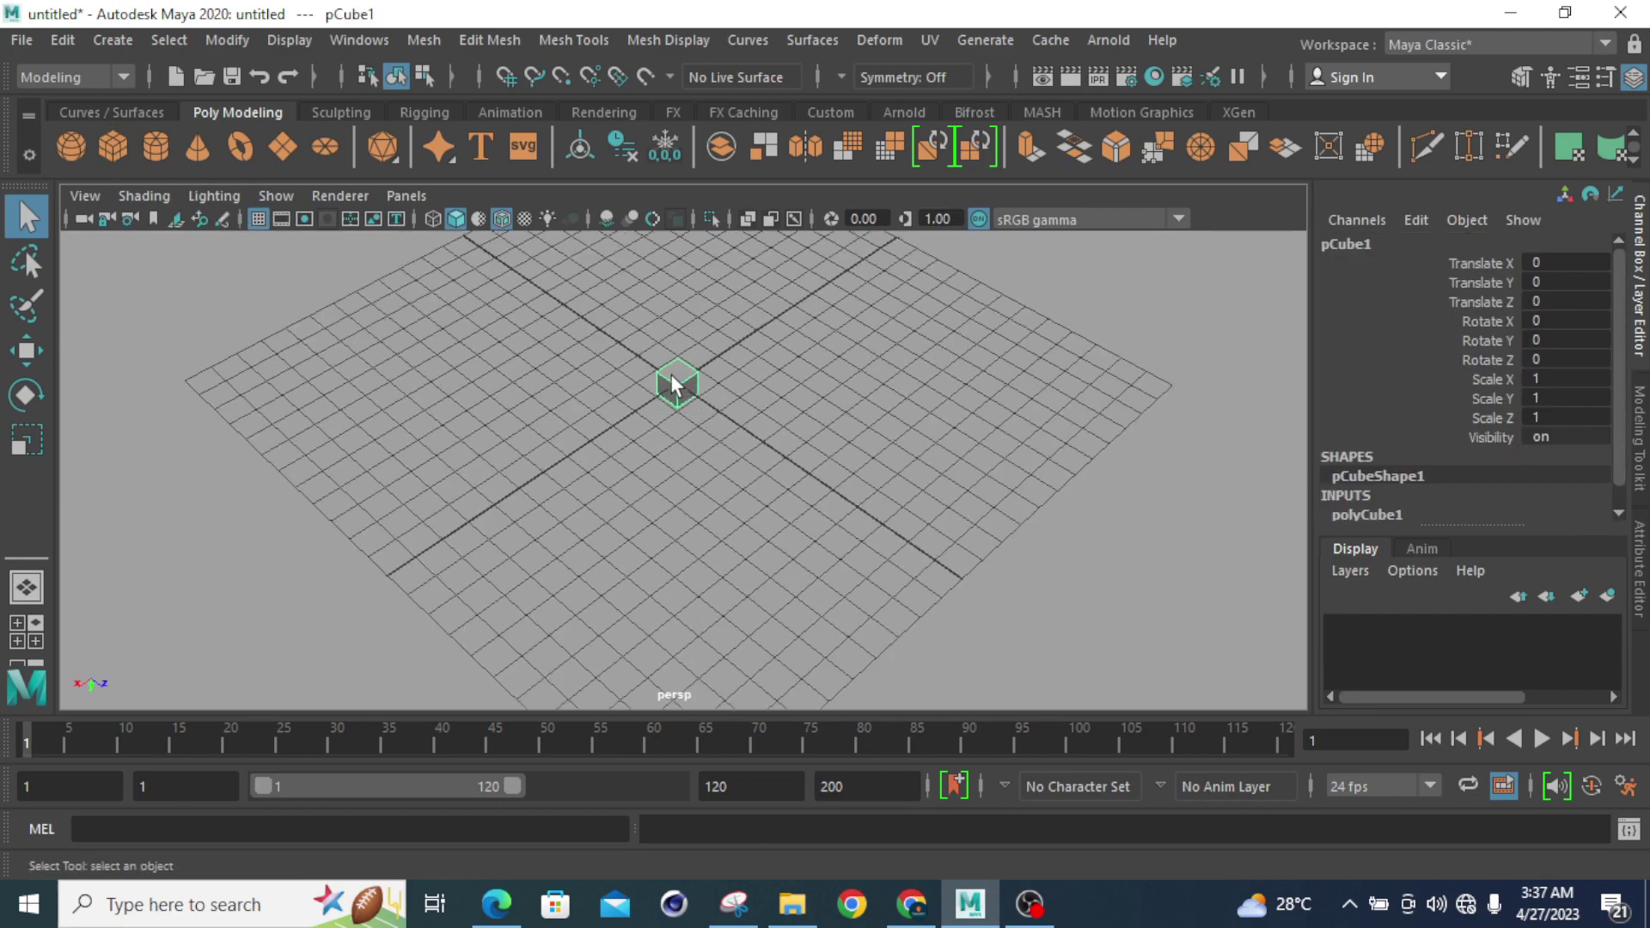
pyautogui.press('r')
pyautogui.moveTo(683, 395); pyautogui.dragTo(677, 515)
pyautogui.moveTo(674, 389); pyautogui.dragTo(691, 510)
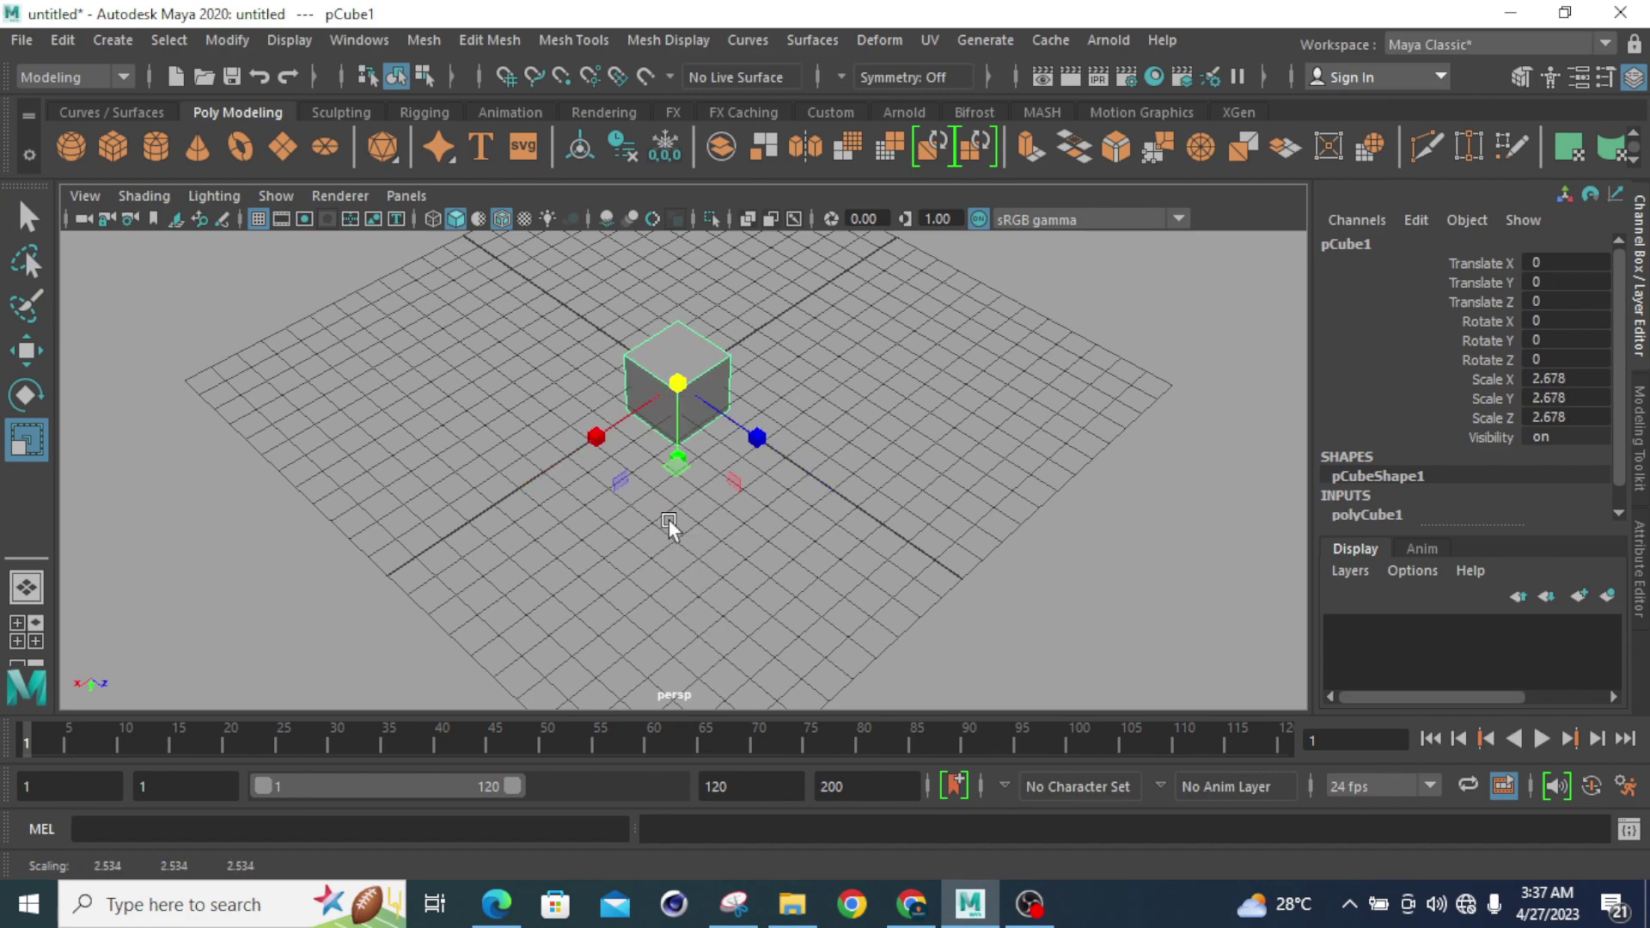
pyautogui.moveTo(683, 384); pyautogui.dragTo(724, 518)
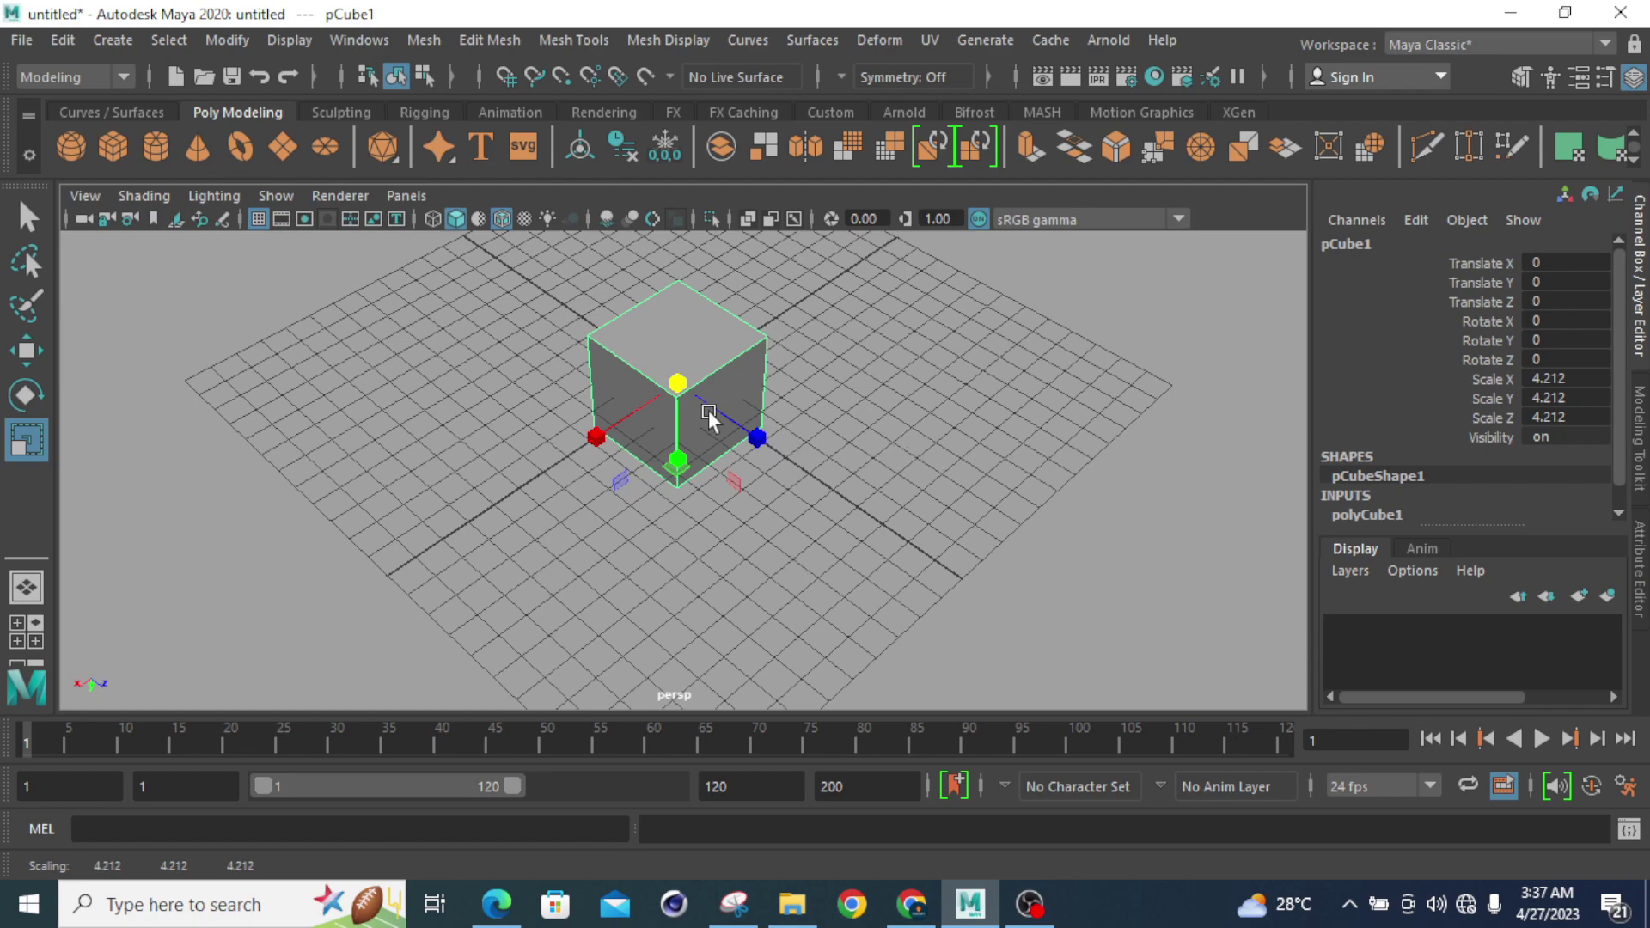
pyautogui.moveTo(678, 383); pyautogui.dragTo(756, 535)
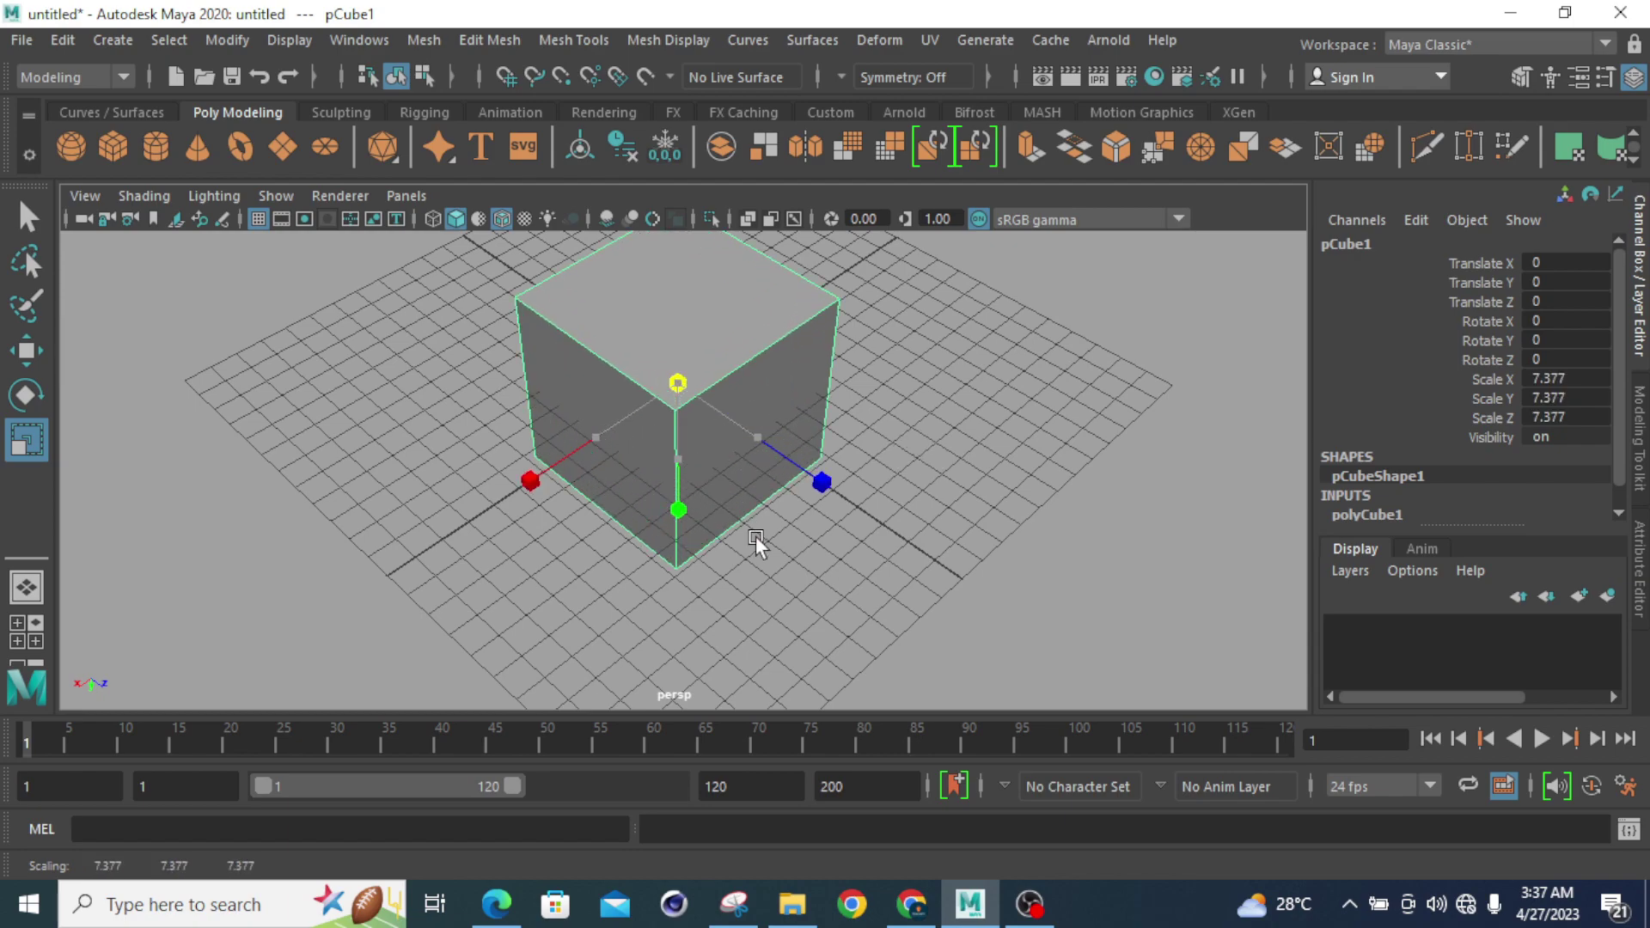
# Step: Deselect the cube and orbit the camera back to view the enlarged block
pyautogui.click(26, 217)
pyautogui.click(392, 516)
pyautogui.keyDown('alt'); pyautogui.moveTo(393, 515); pyautogui.dragTo(749, 508); pyautogui.keyUp('alt')
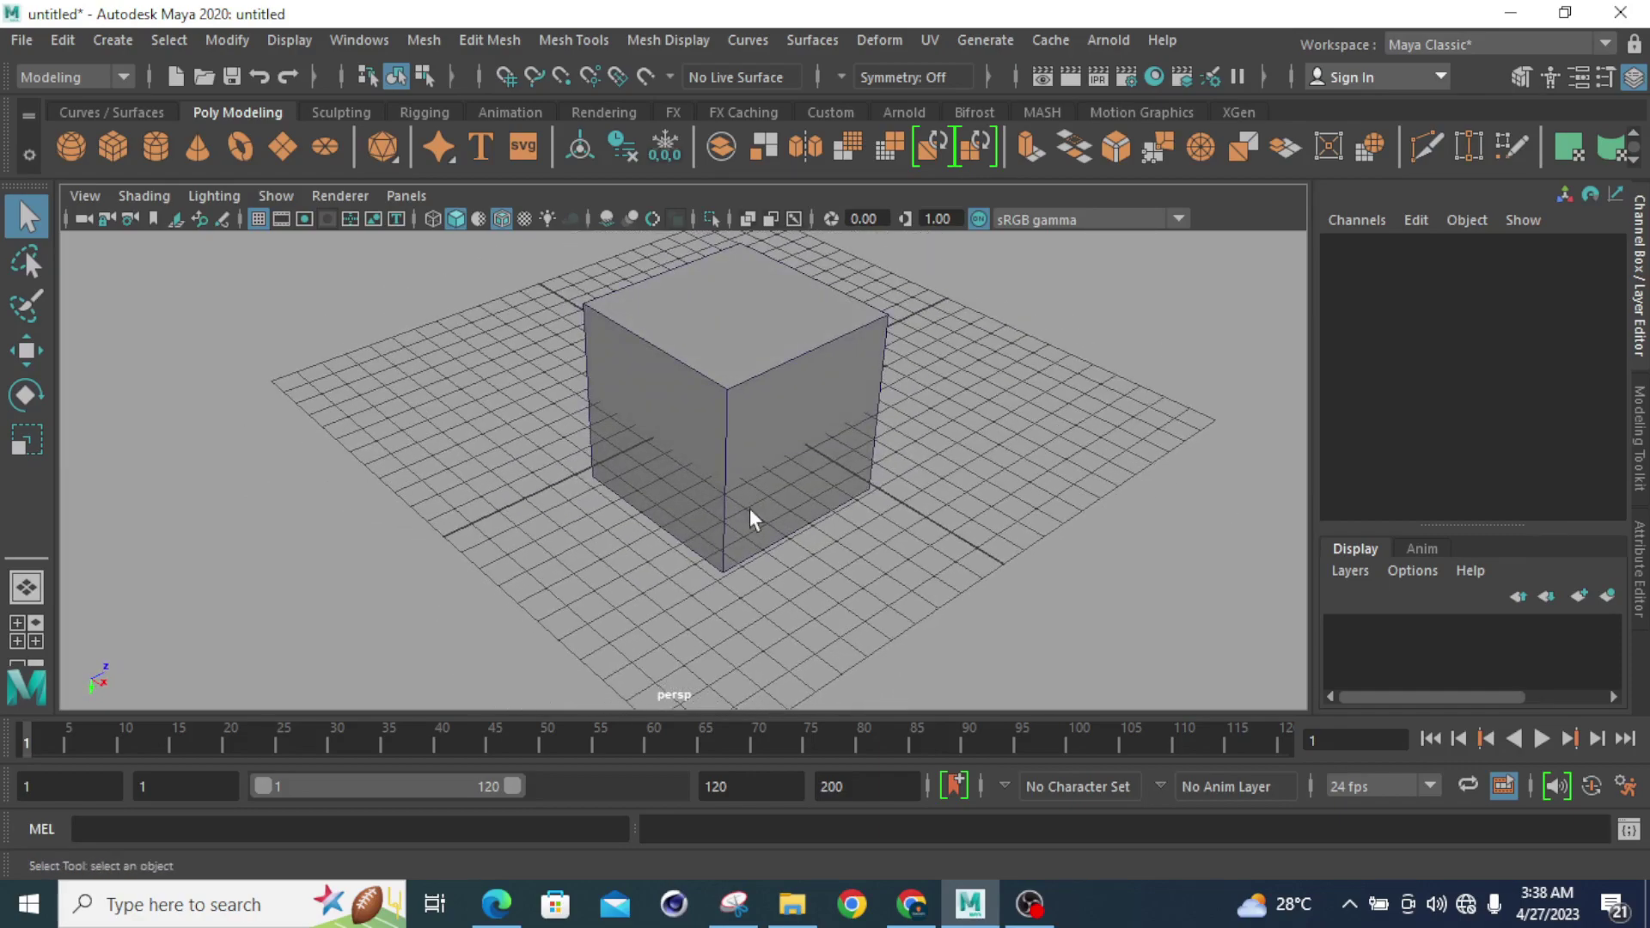
pyautogui.keyDown('alt'); pyautogui.moveTo(750, 516); pyautogui.dragTo(644, 484, button='right'); pyautogui.keyUp('alt')
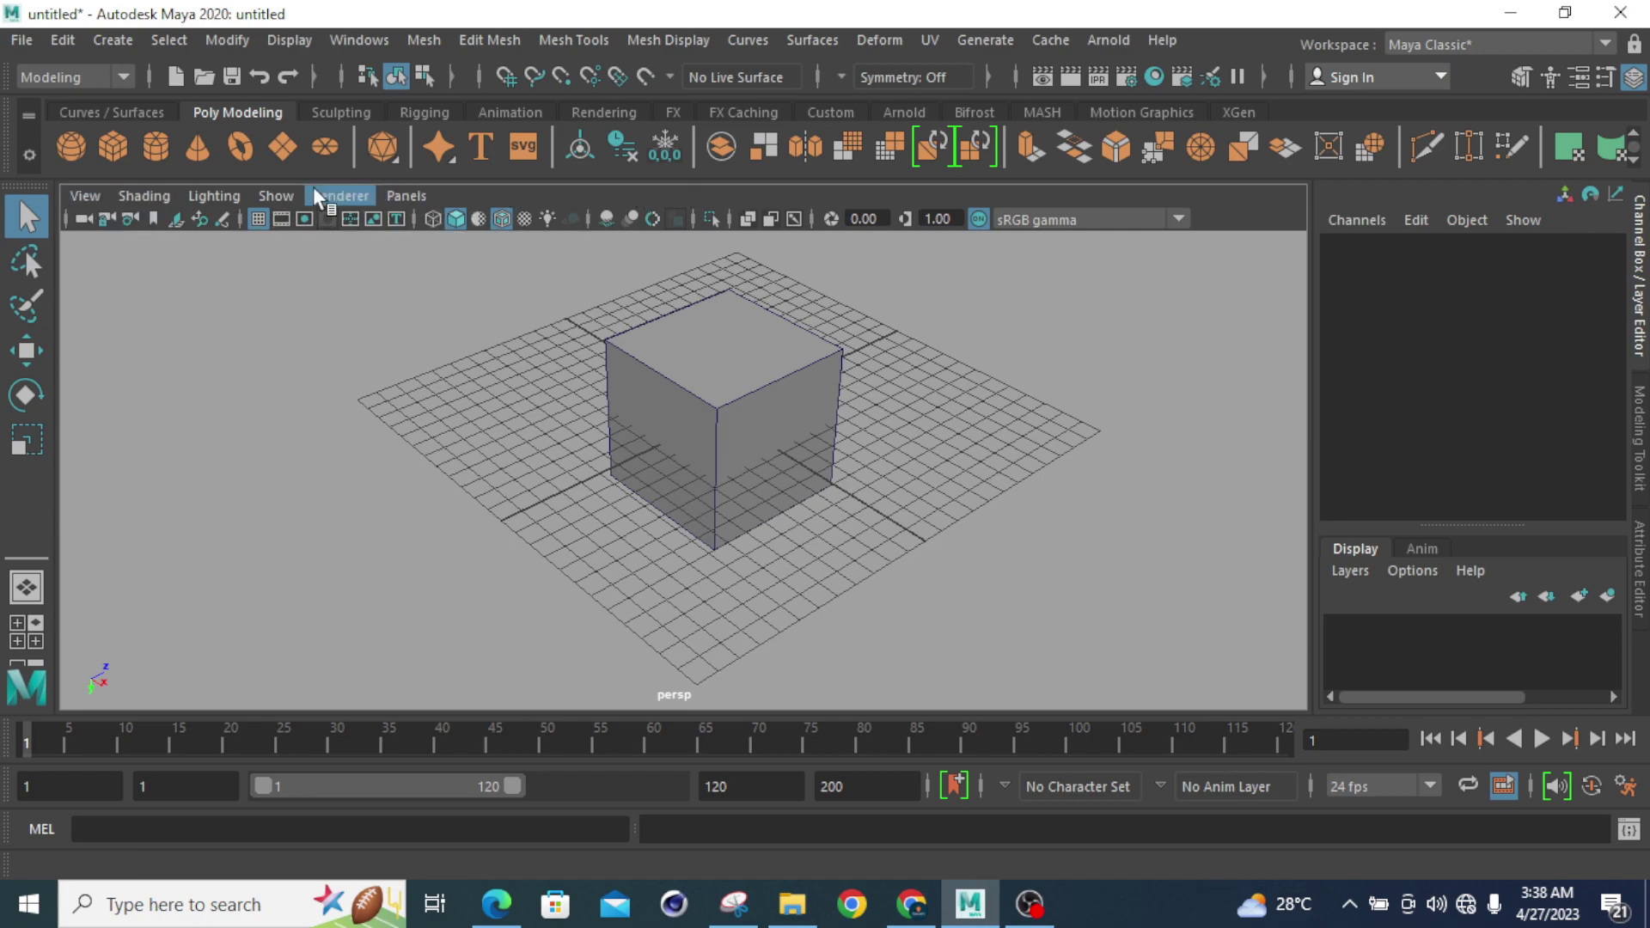
# Step: Turn off Wireframe on Shaded in the viewport Shading menu and select the cube
pyautogui.click(95, 199)
pyautogui.moveTo(121, 196)
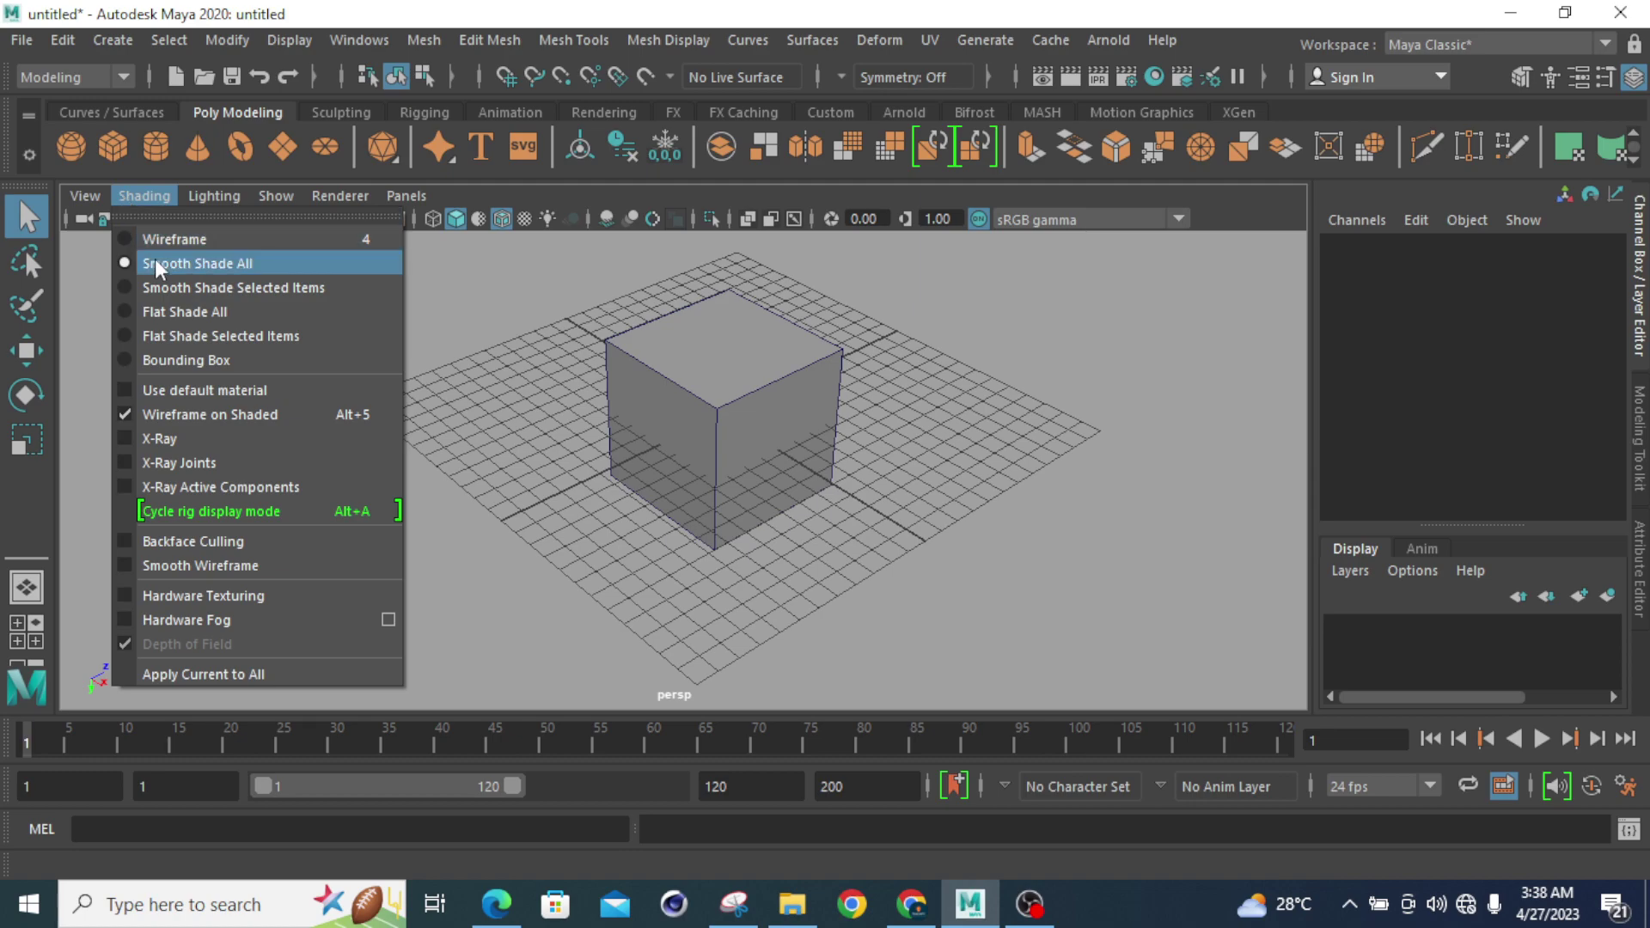
pyautogui.click(125, 414)
pyautogui.click(147, 196)
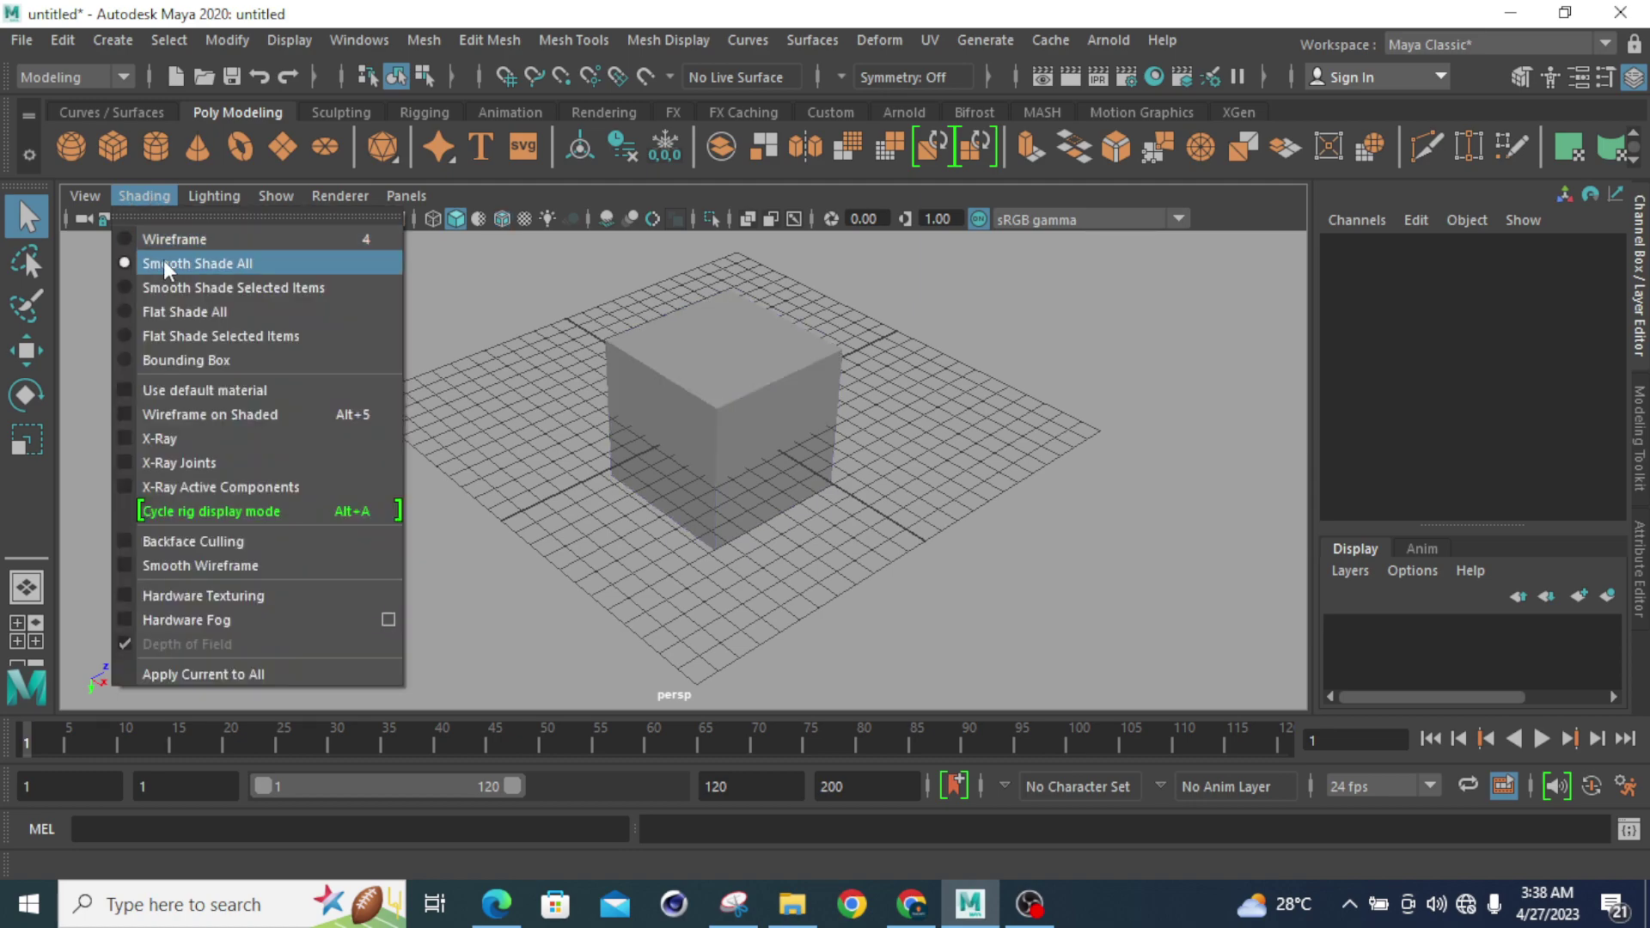
pyautogui.click(730, 338)
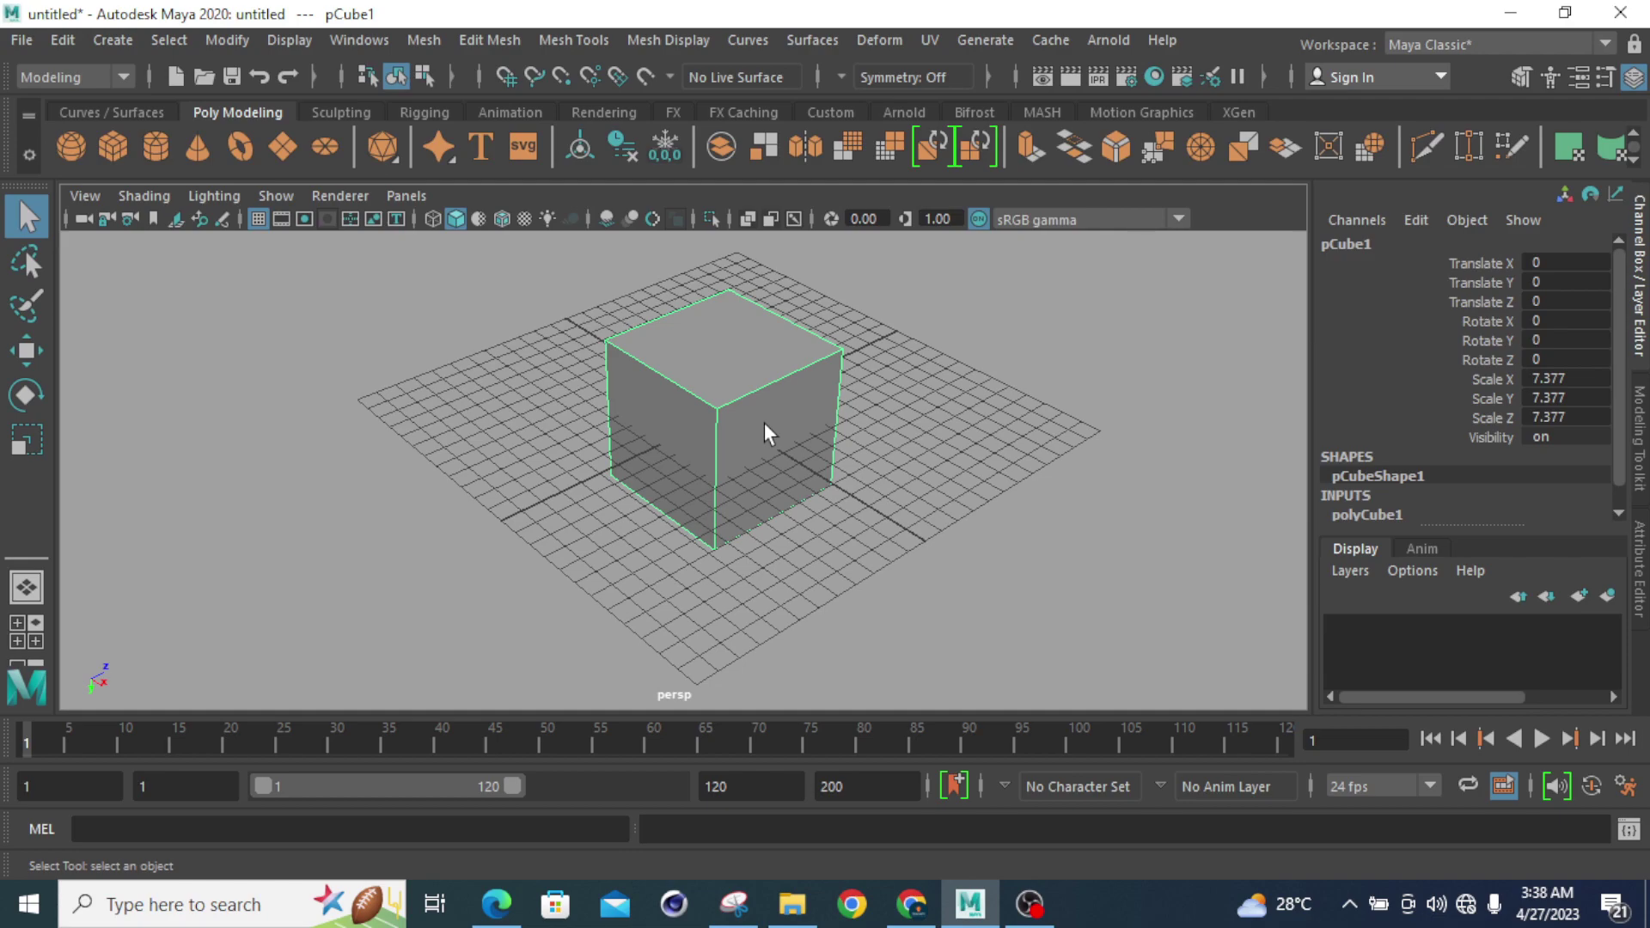
pyautogui.click(158, 195)
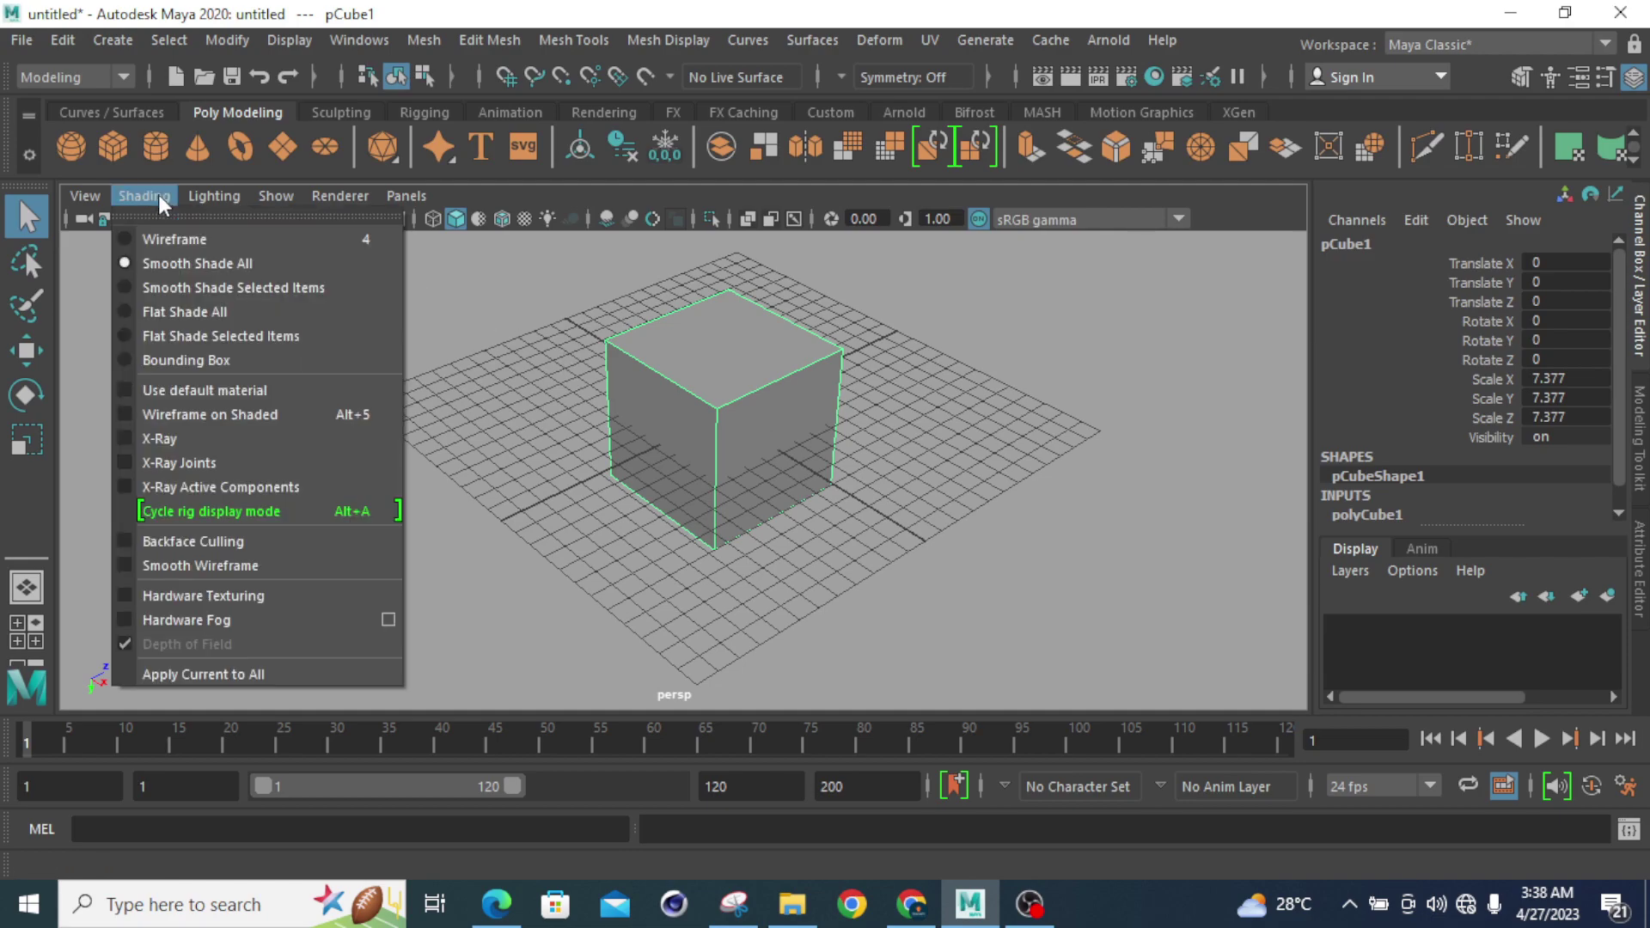
# Step: Switch the viewport to Wireframe, deselect the cube, then enable Wireframe on Shaded
pyautogui.click(125, 237)
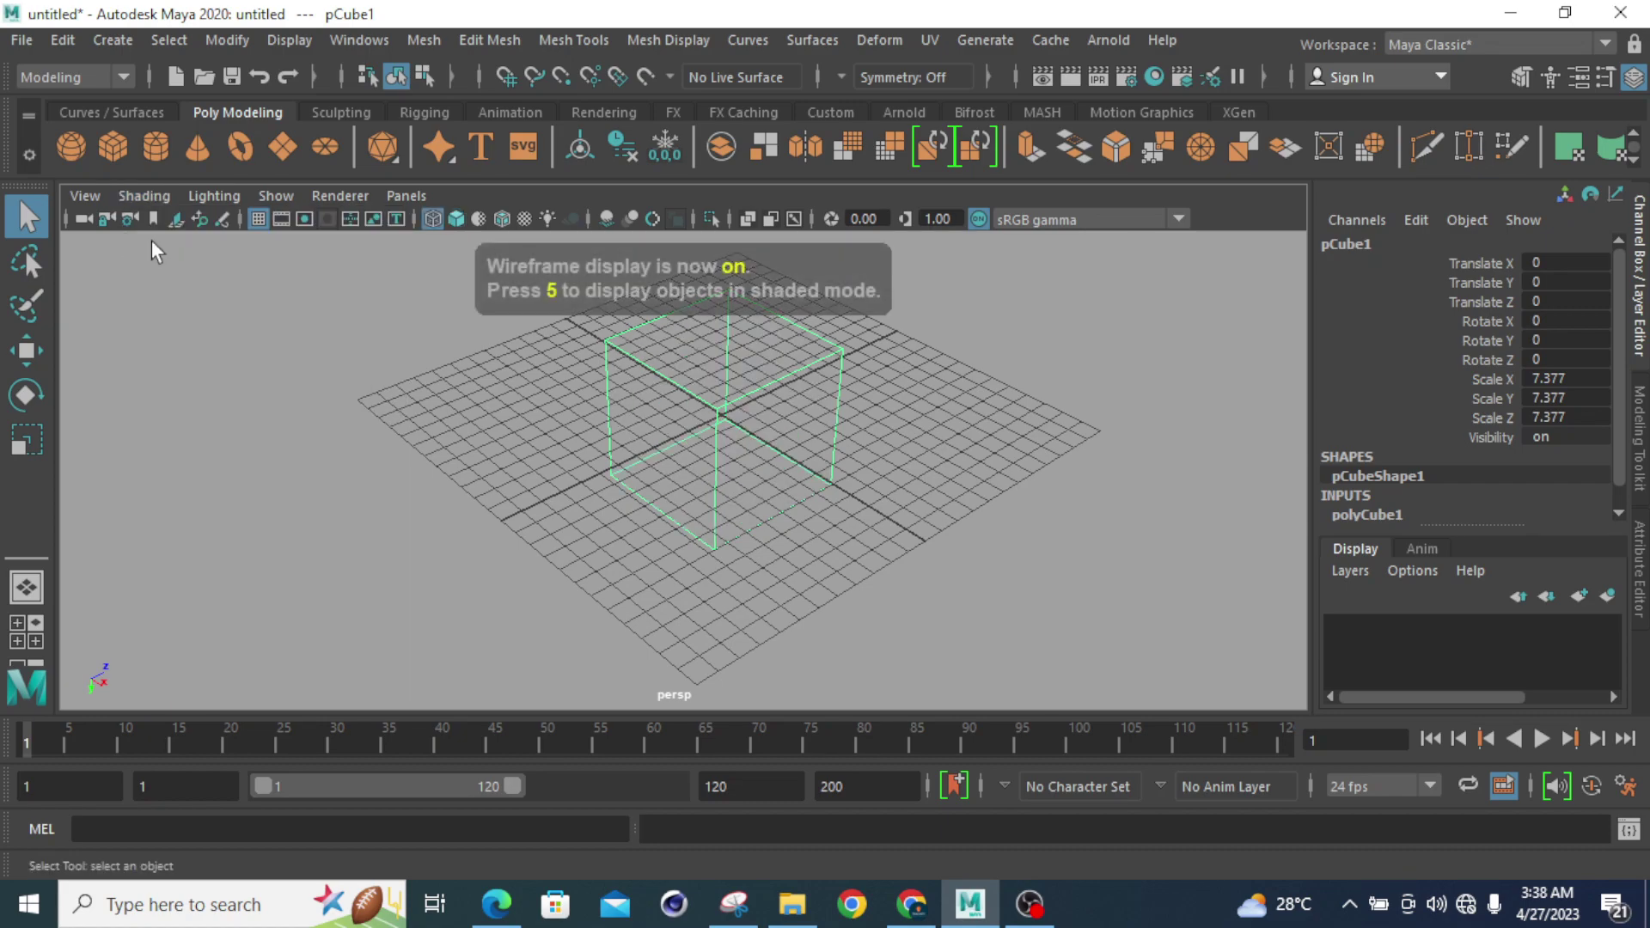
pyautogui.click(941, 440)
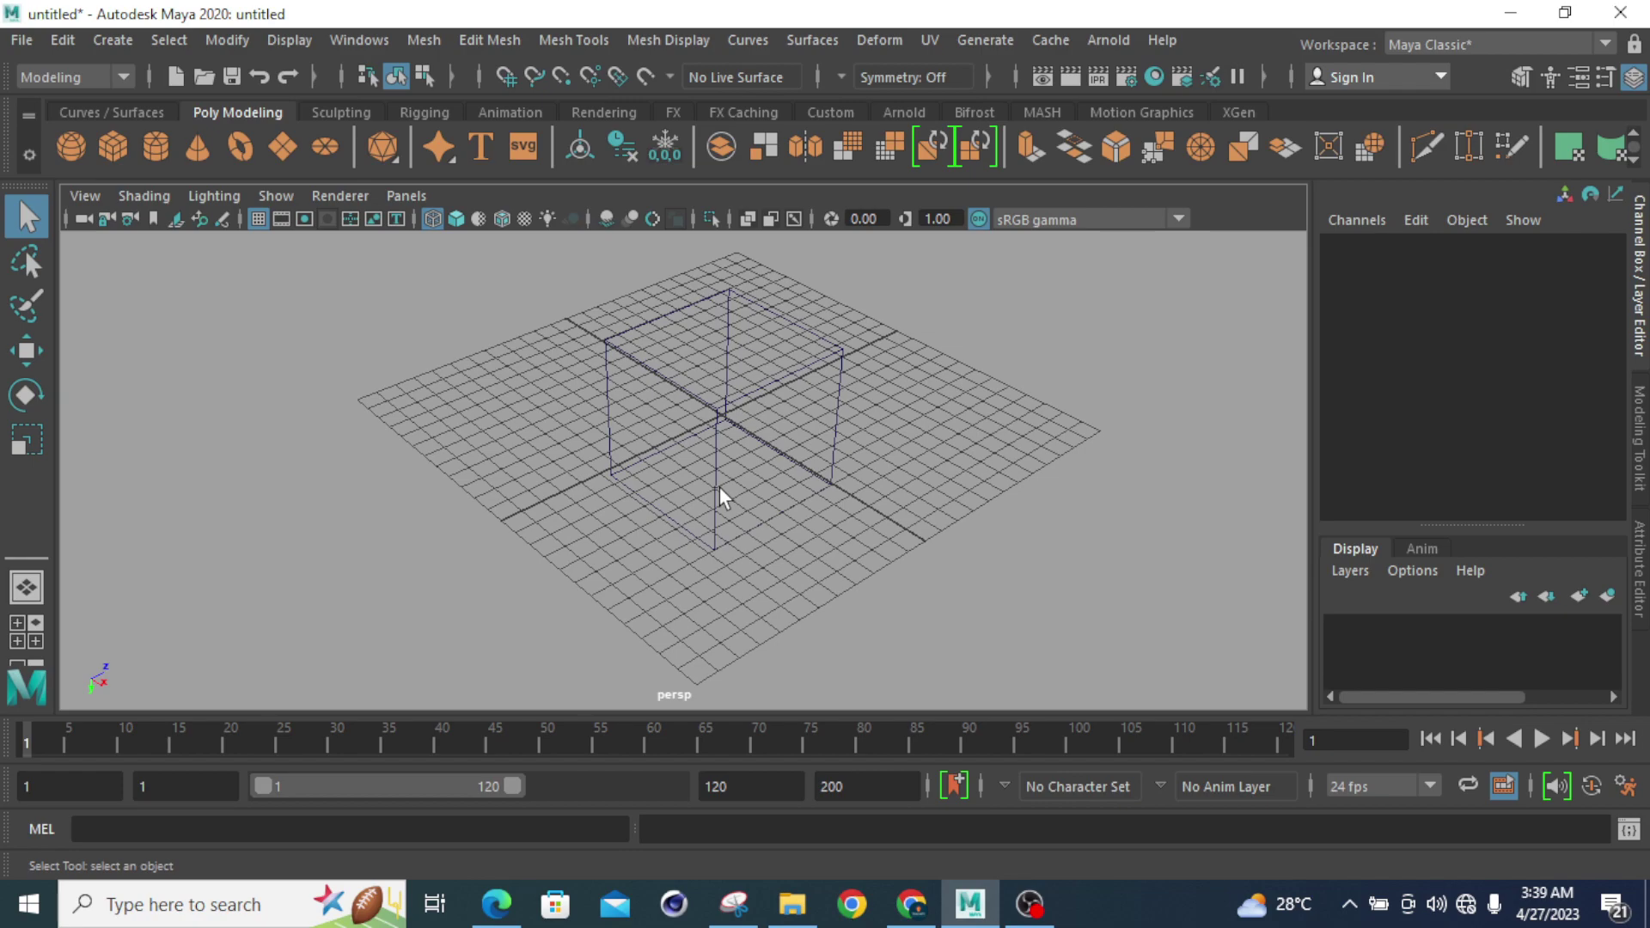
pyautogui.click(141, 199)
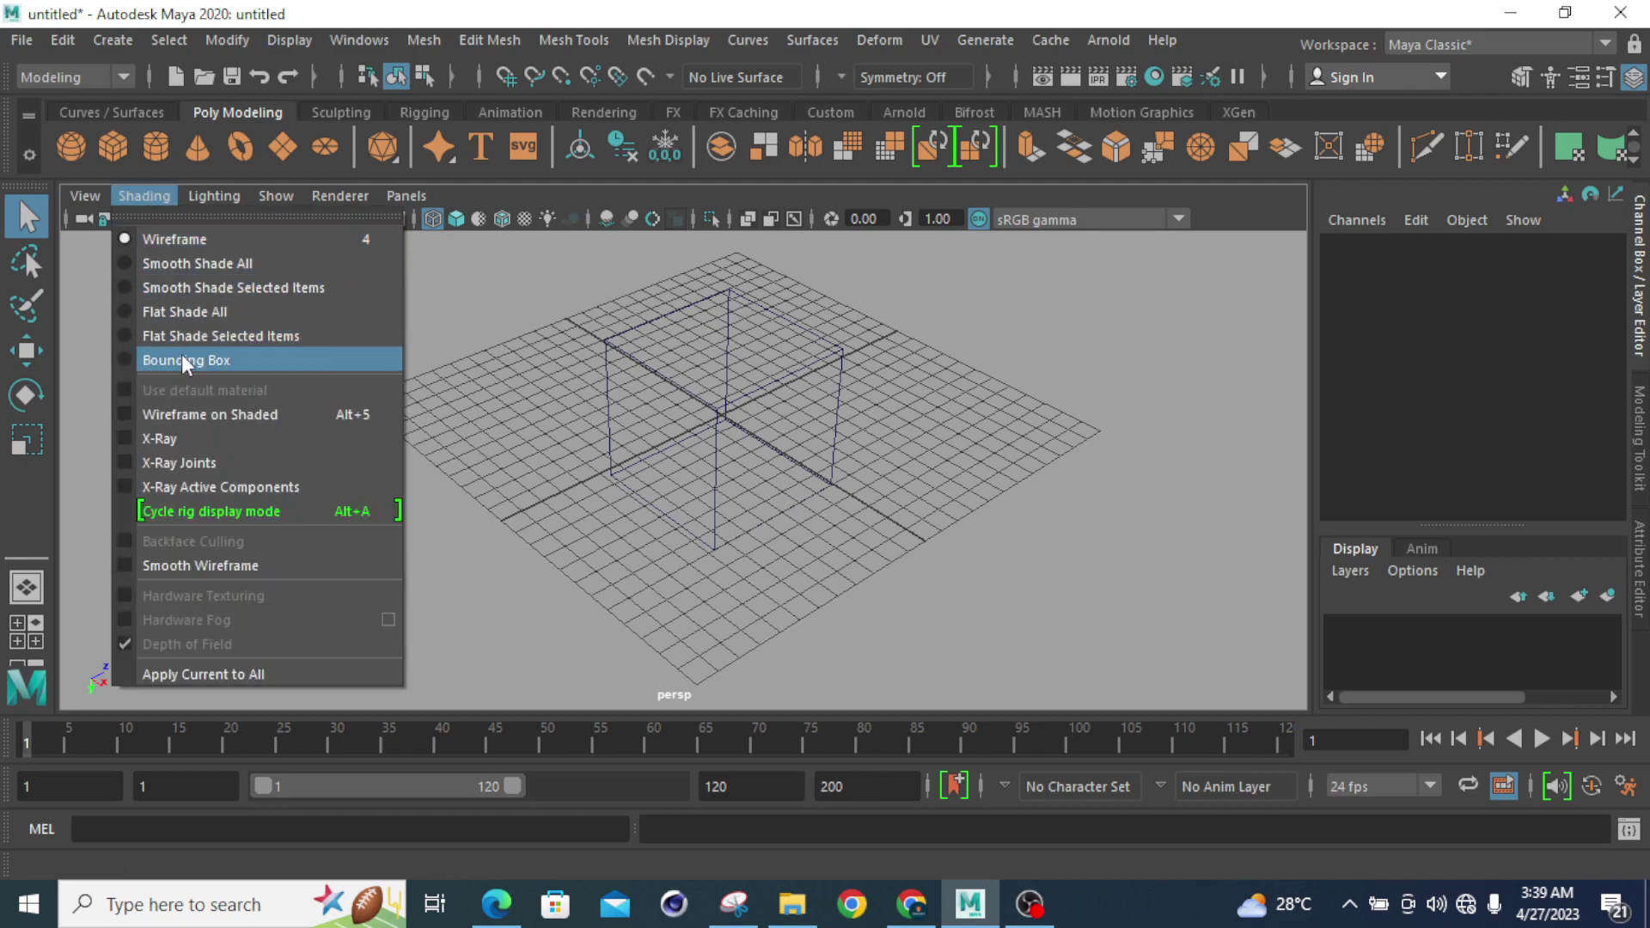
pyautogui.click(184, 416)
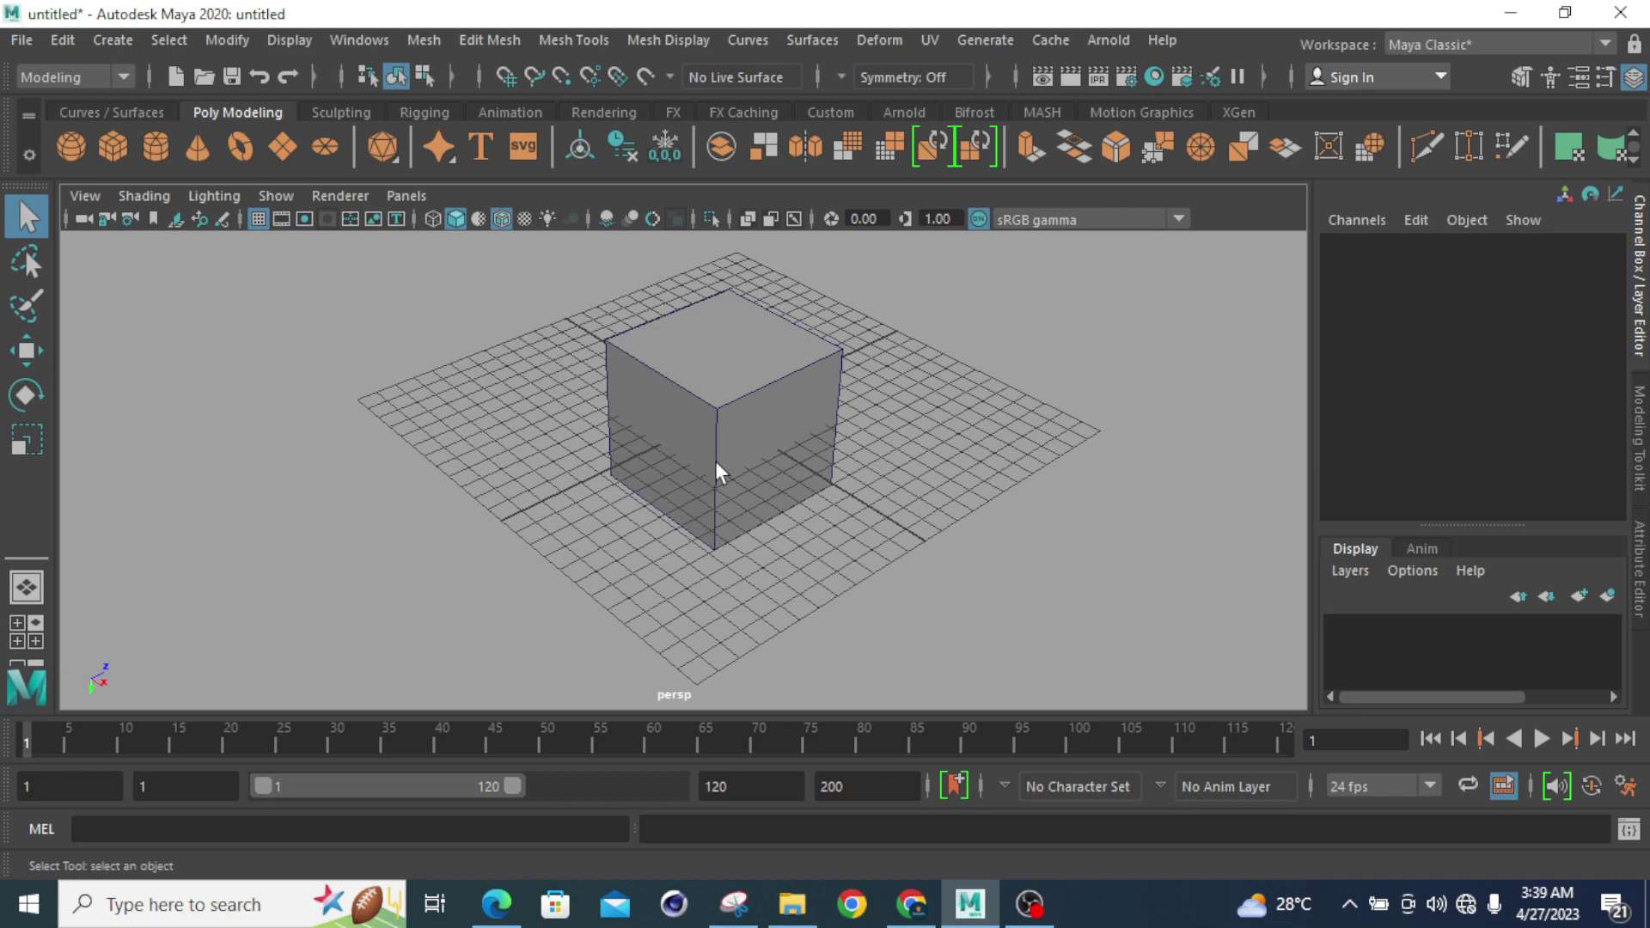
# Step: Orbit around the cube, then box-select it and delete it
pyautogui.scroll(2, 715, 465)
pyautogui.scroll(-2, 715, 464)
pyautogui.keyDown('alt'); pyautogui.moveTo(715, 463); pyautogui.dragTo(492, 569); pyautogui.keyUp('alt')
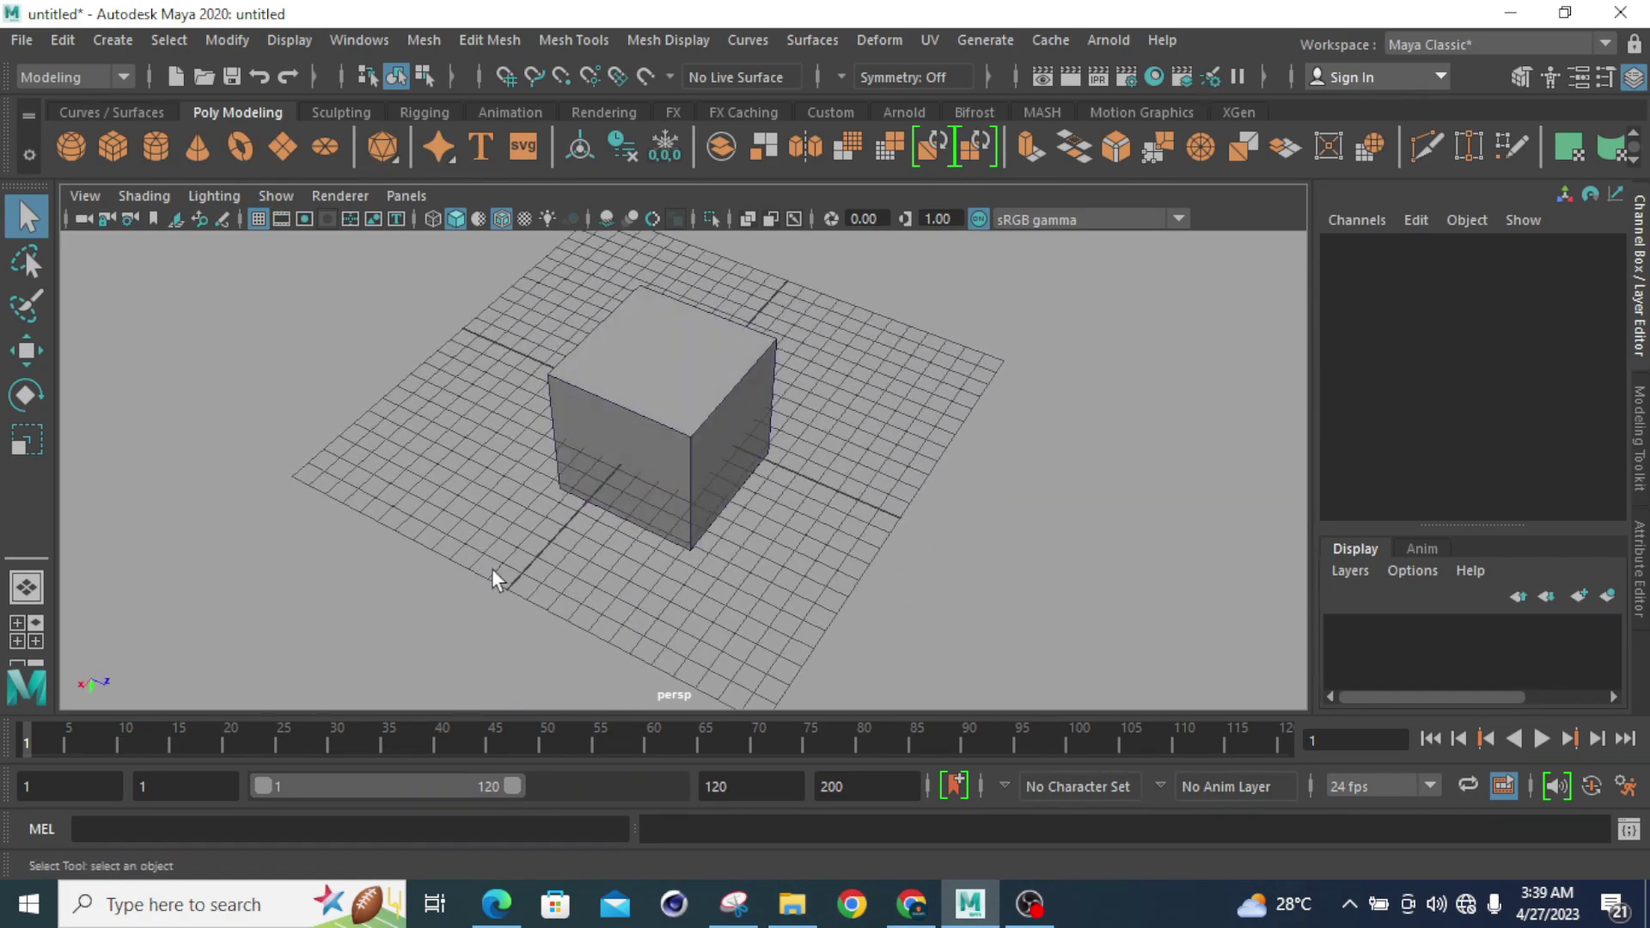
pyautogui.moveTo(908, 284); pyautogui.dragTo(411, 554)
pyautogui.press('Delete')
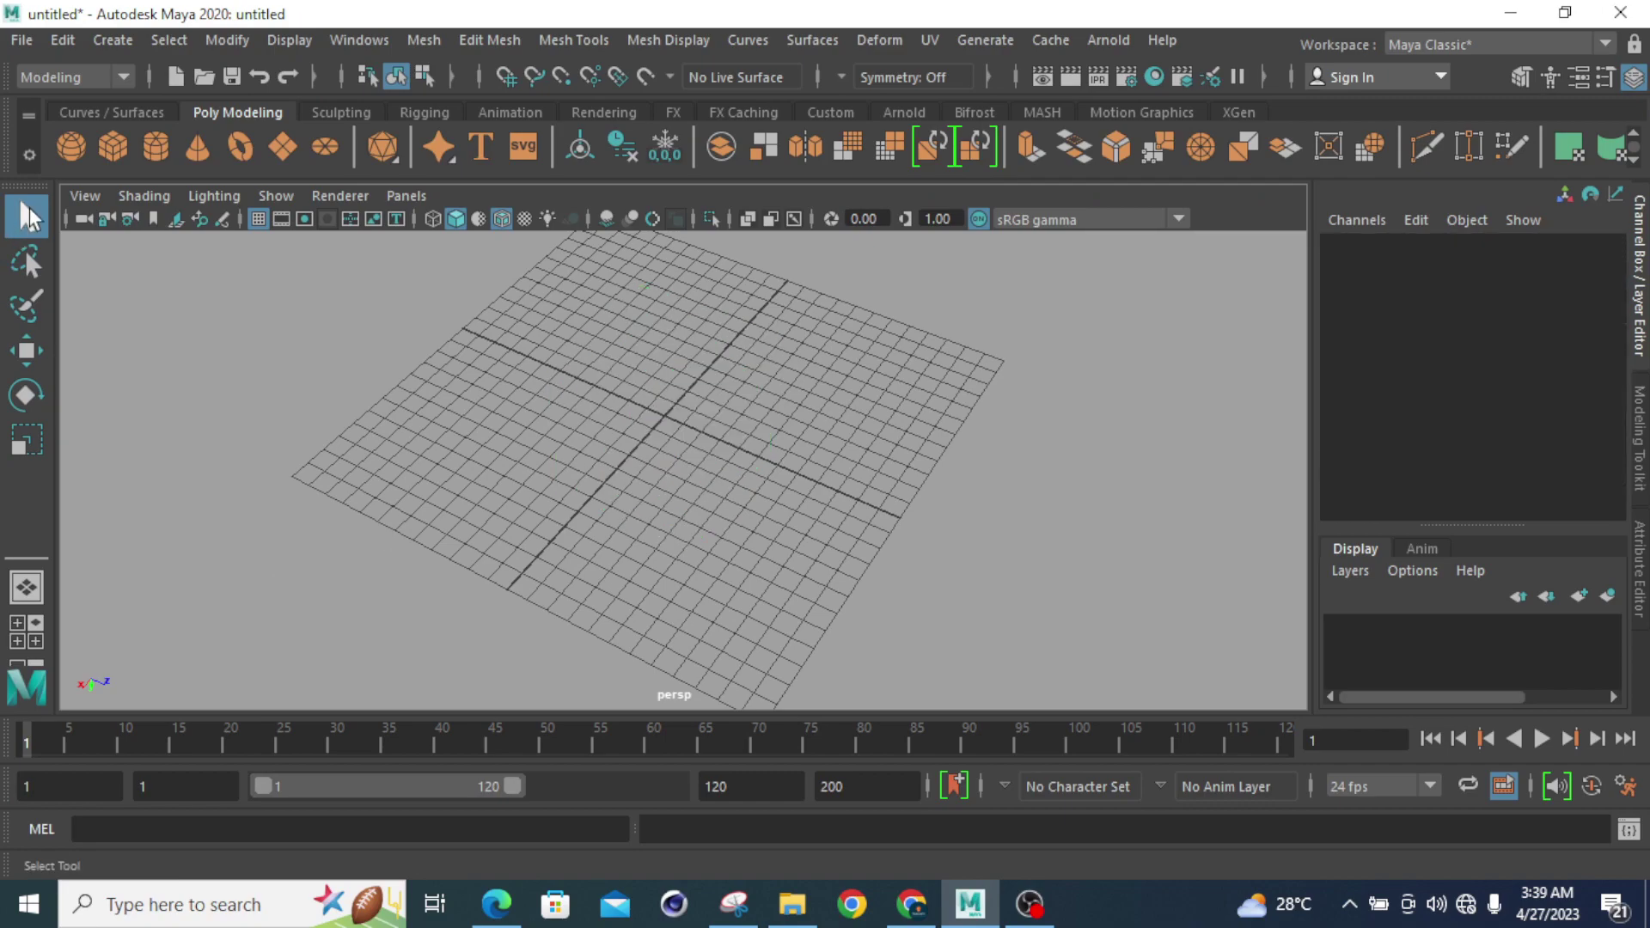
# Step: Add a polygon sphere at the origin, scale it uniformly to about 3.47, and deselect it
pyautogui.click(79, 152)
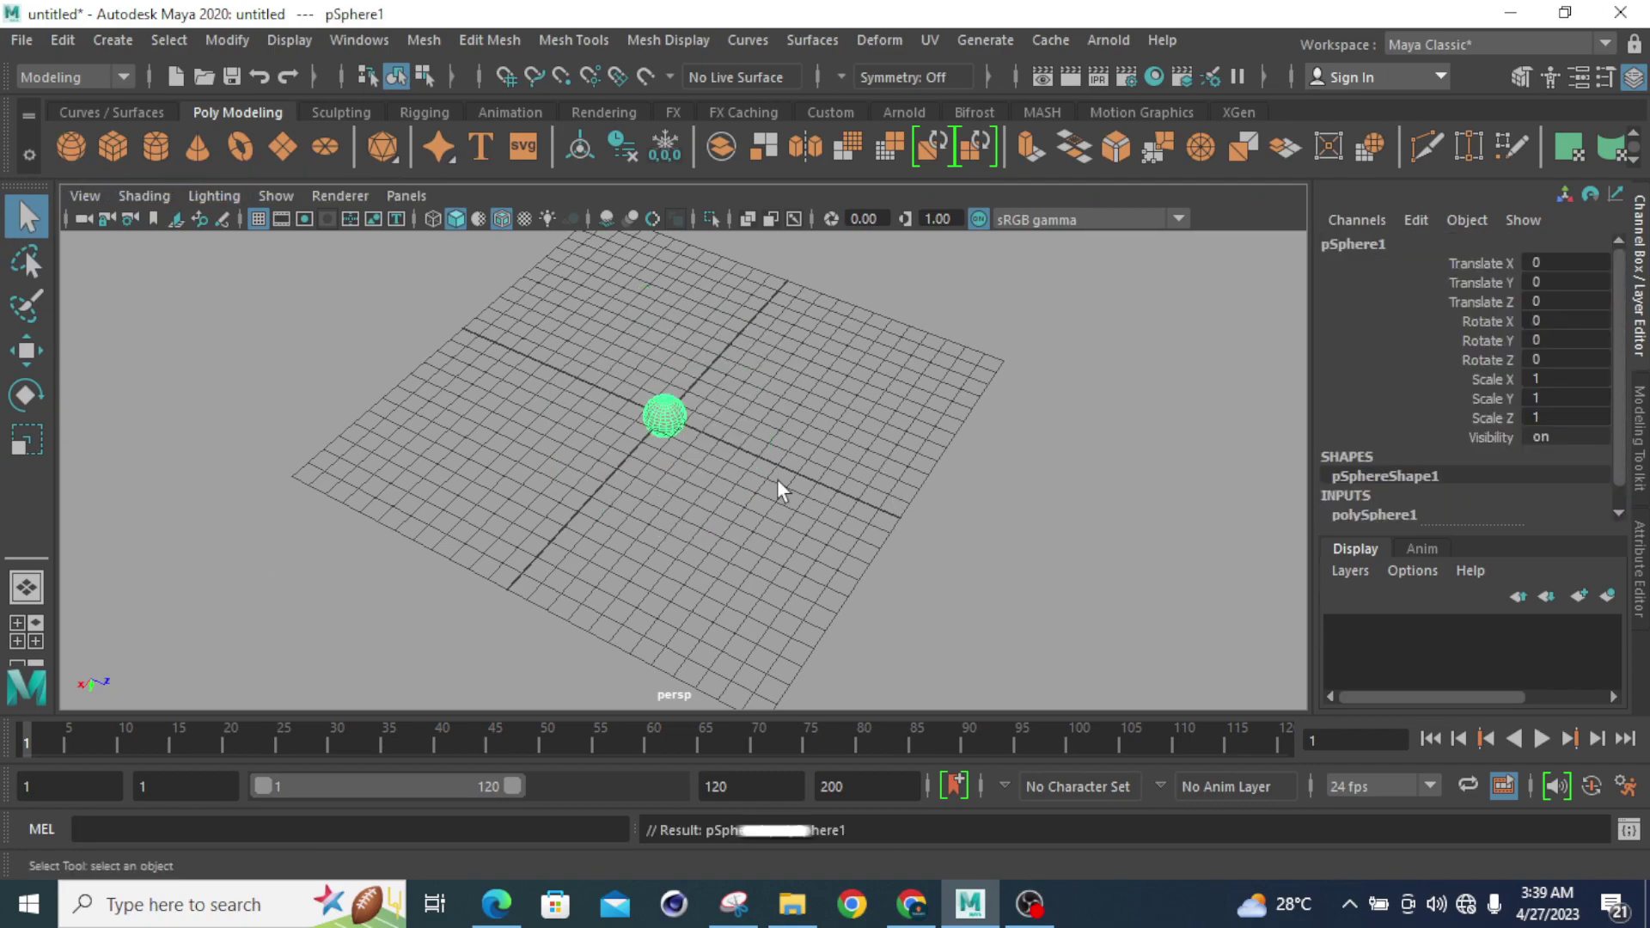
pyautogui.scroll(3, 674, 443)
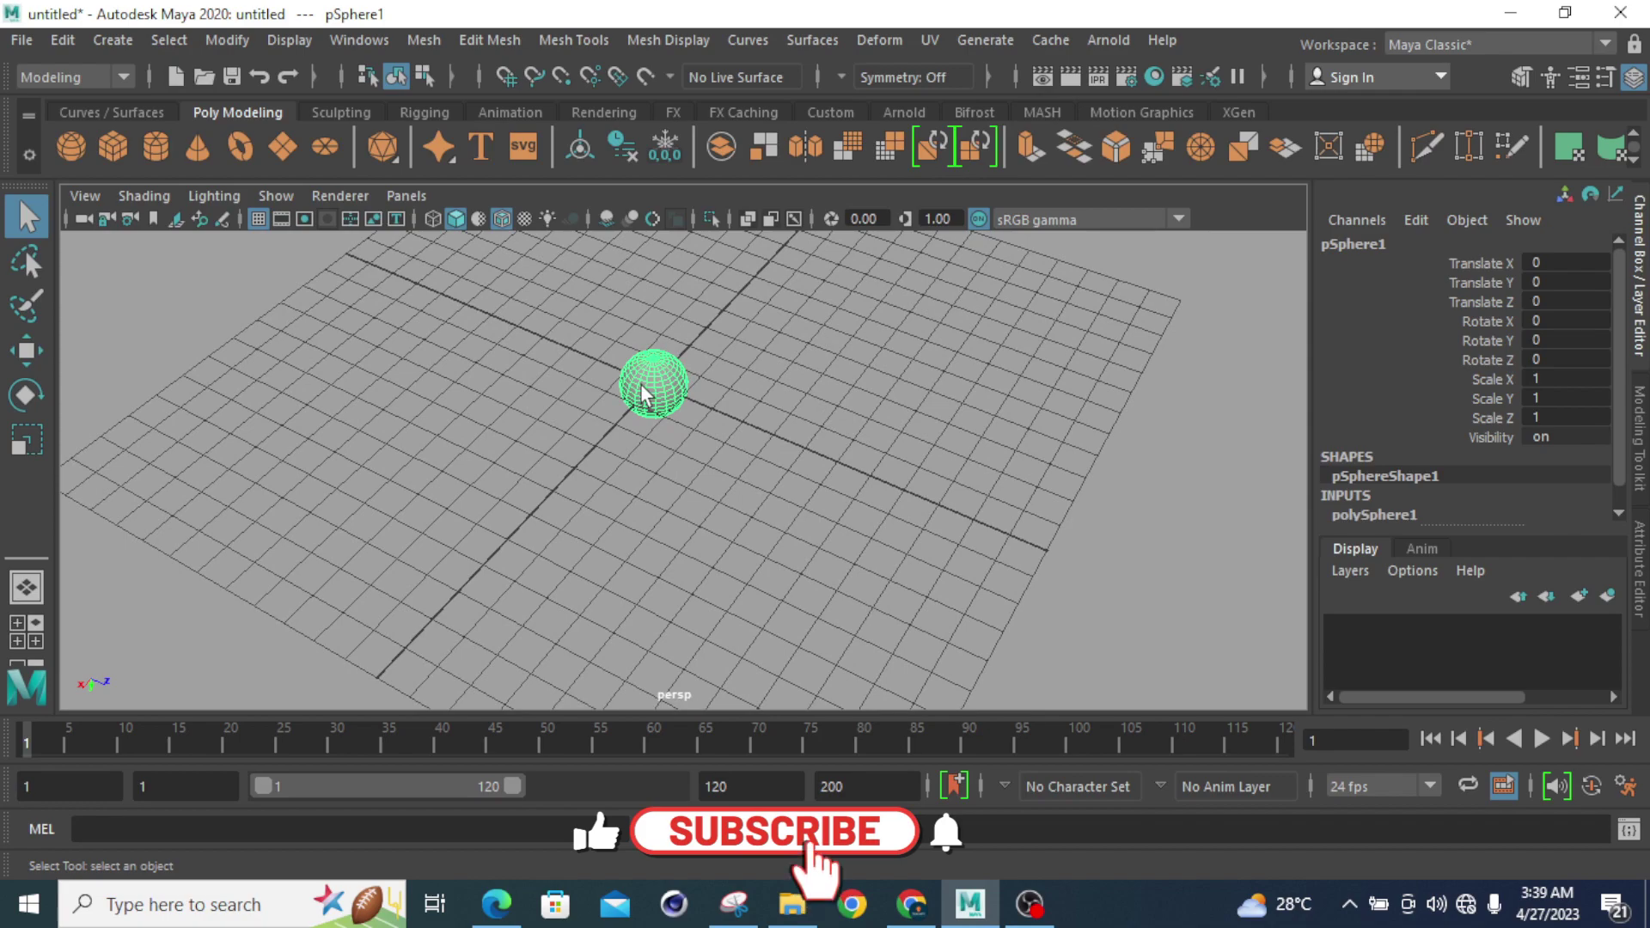
pyautogui.click(26, 440)
pyautogui.moveTo(653, 384); pyautogui.dragTo(708, 538)
pyautogui.moveTo(657, 385); pyautogui.dragTo(378, 404)
pyautogui.press('q')
pyautogui.click(427, 483)
pyautogui.scroll(3, 425, 478)
pyautogui.scroll(-6, 425, 478)
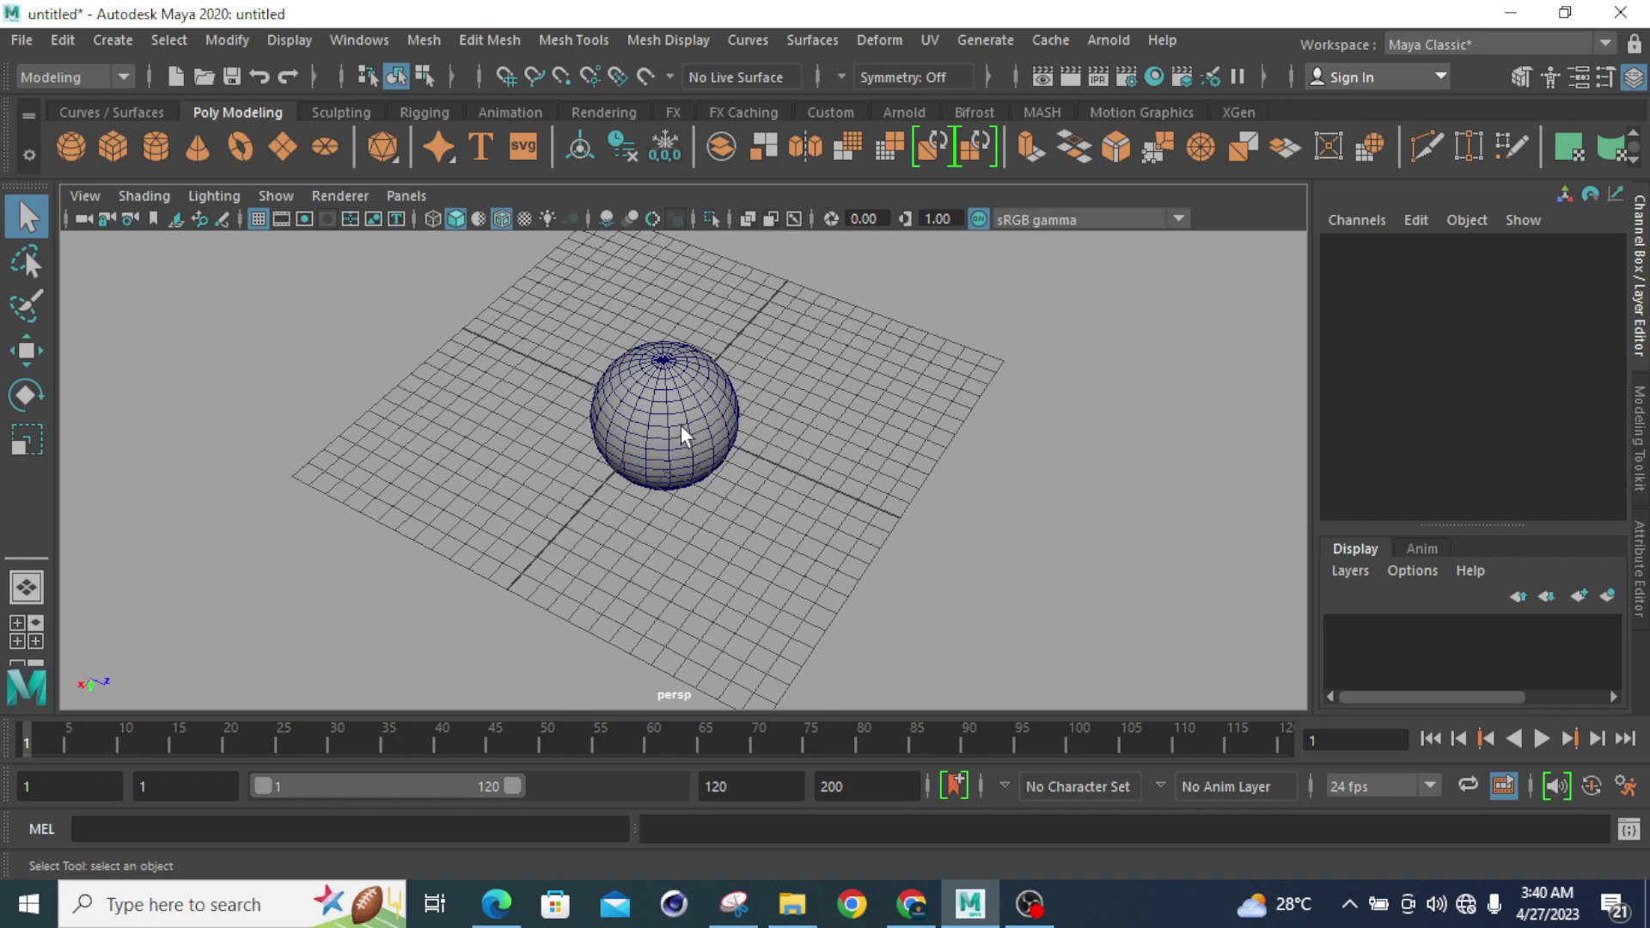
# Step: Set the viewport to Wireframe shading, then pan and orbit to look down on the sphere
pyautogui.scroll(5, 683, 418)
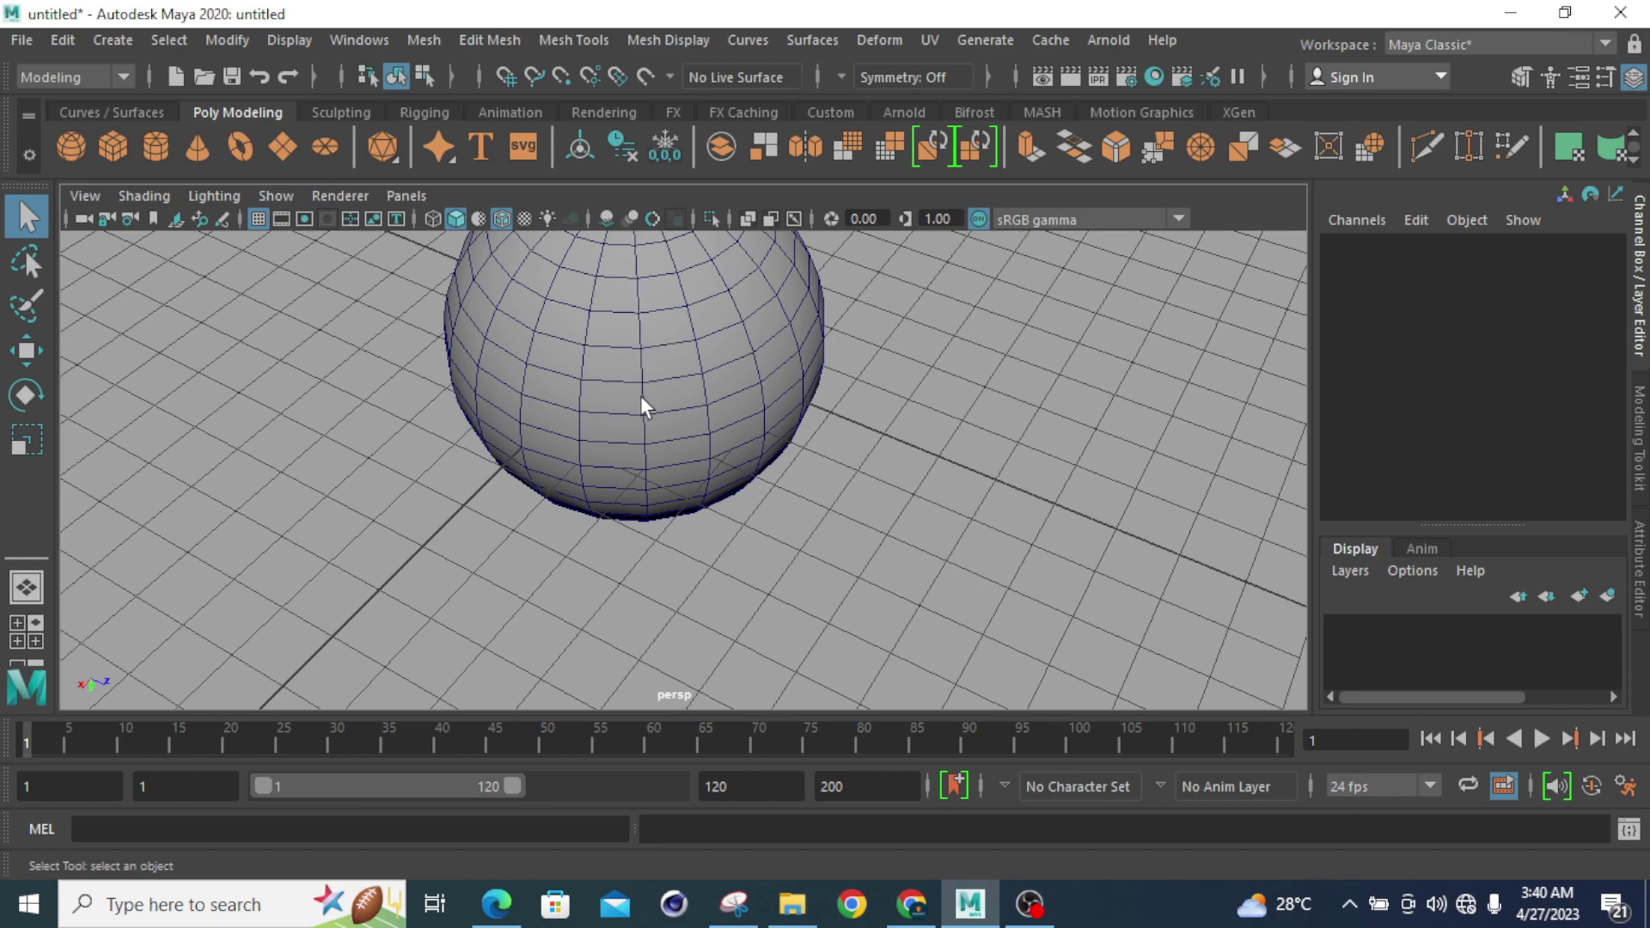
pyautogui.scroll(3, 641, 395)
pyautogui.scroll(-8, 641, 396)
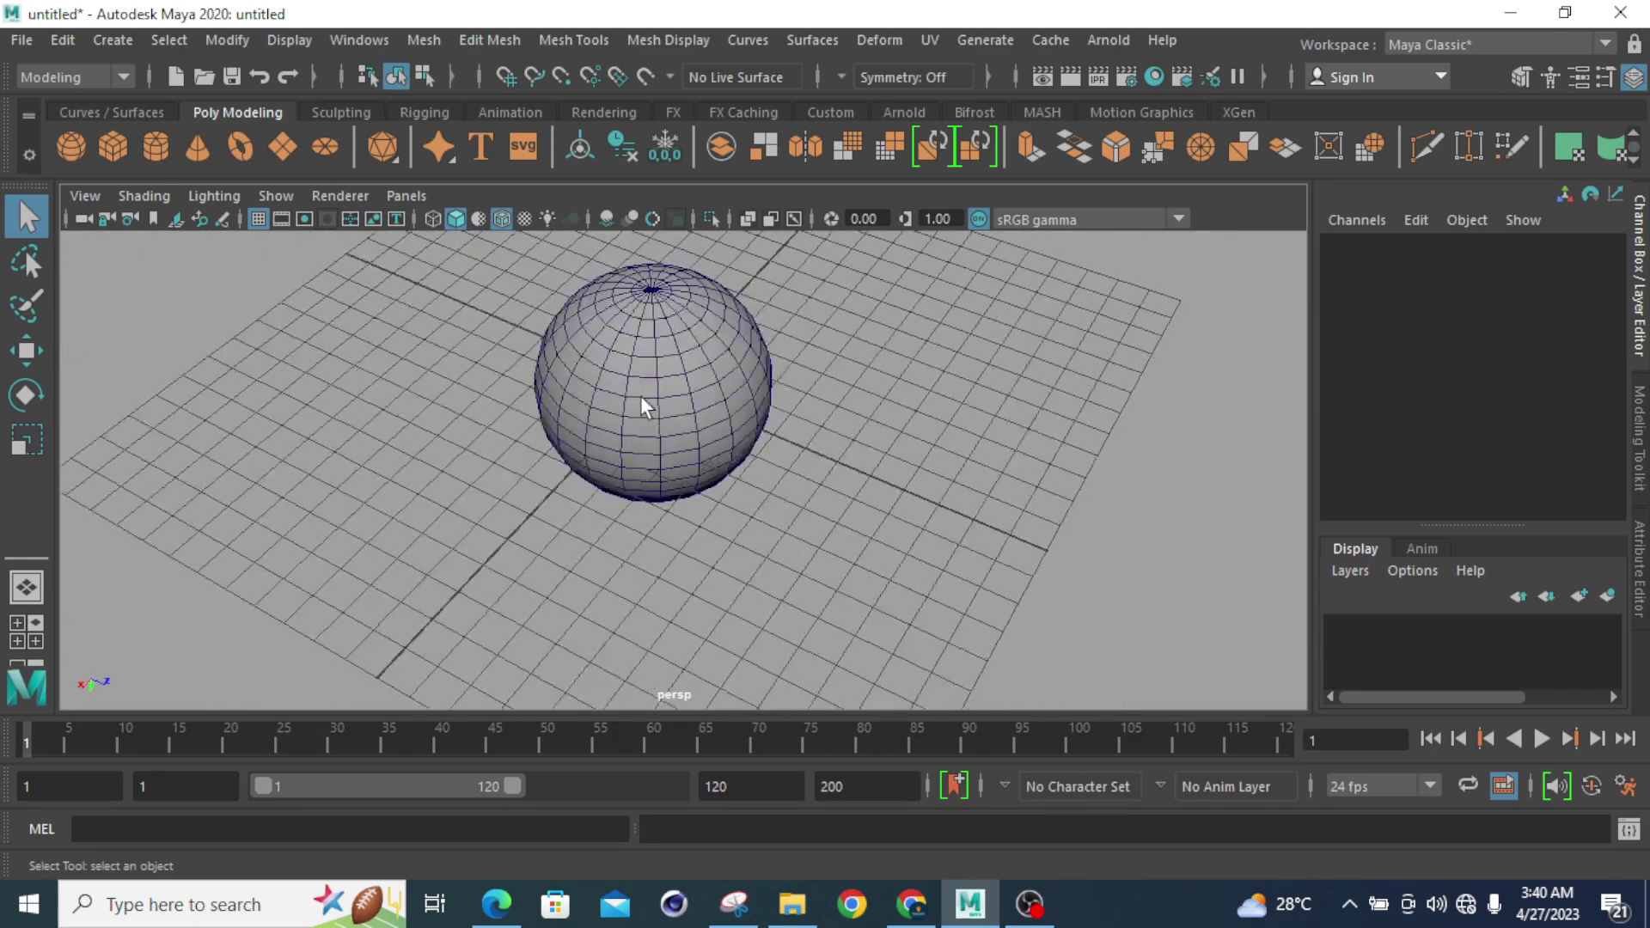
pyautogui.scroll(3, 642, 395)
pyautogui.click(155, 200)
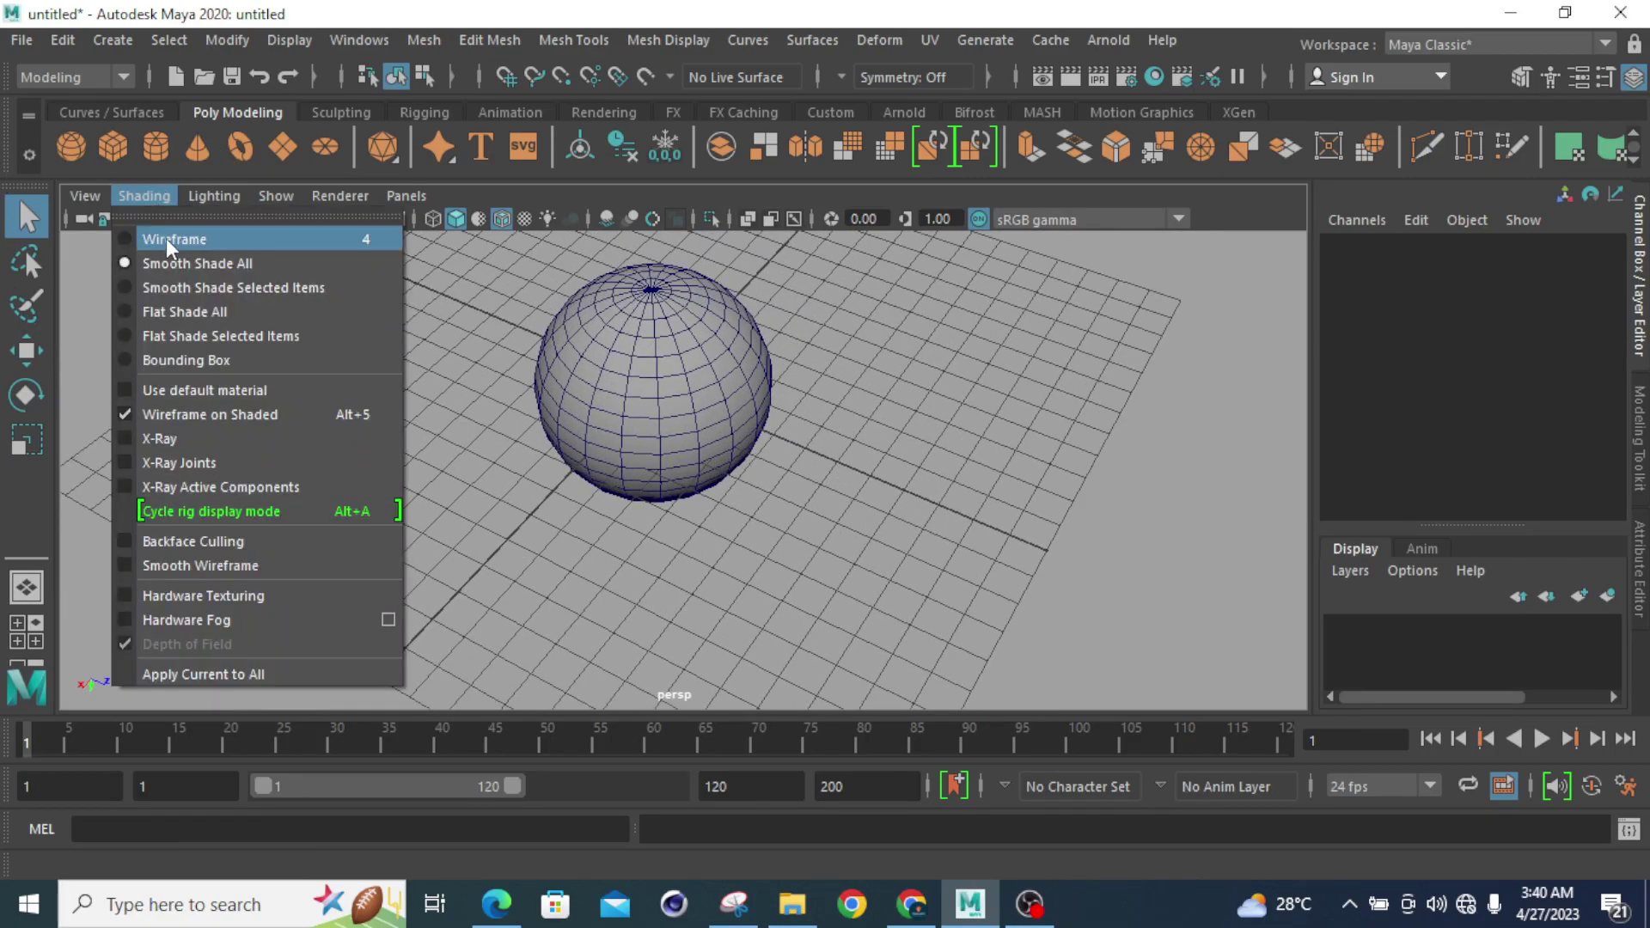
pyautogui.click(166, 239)
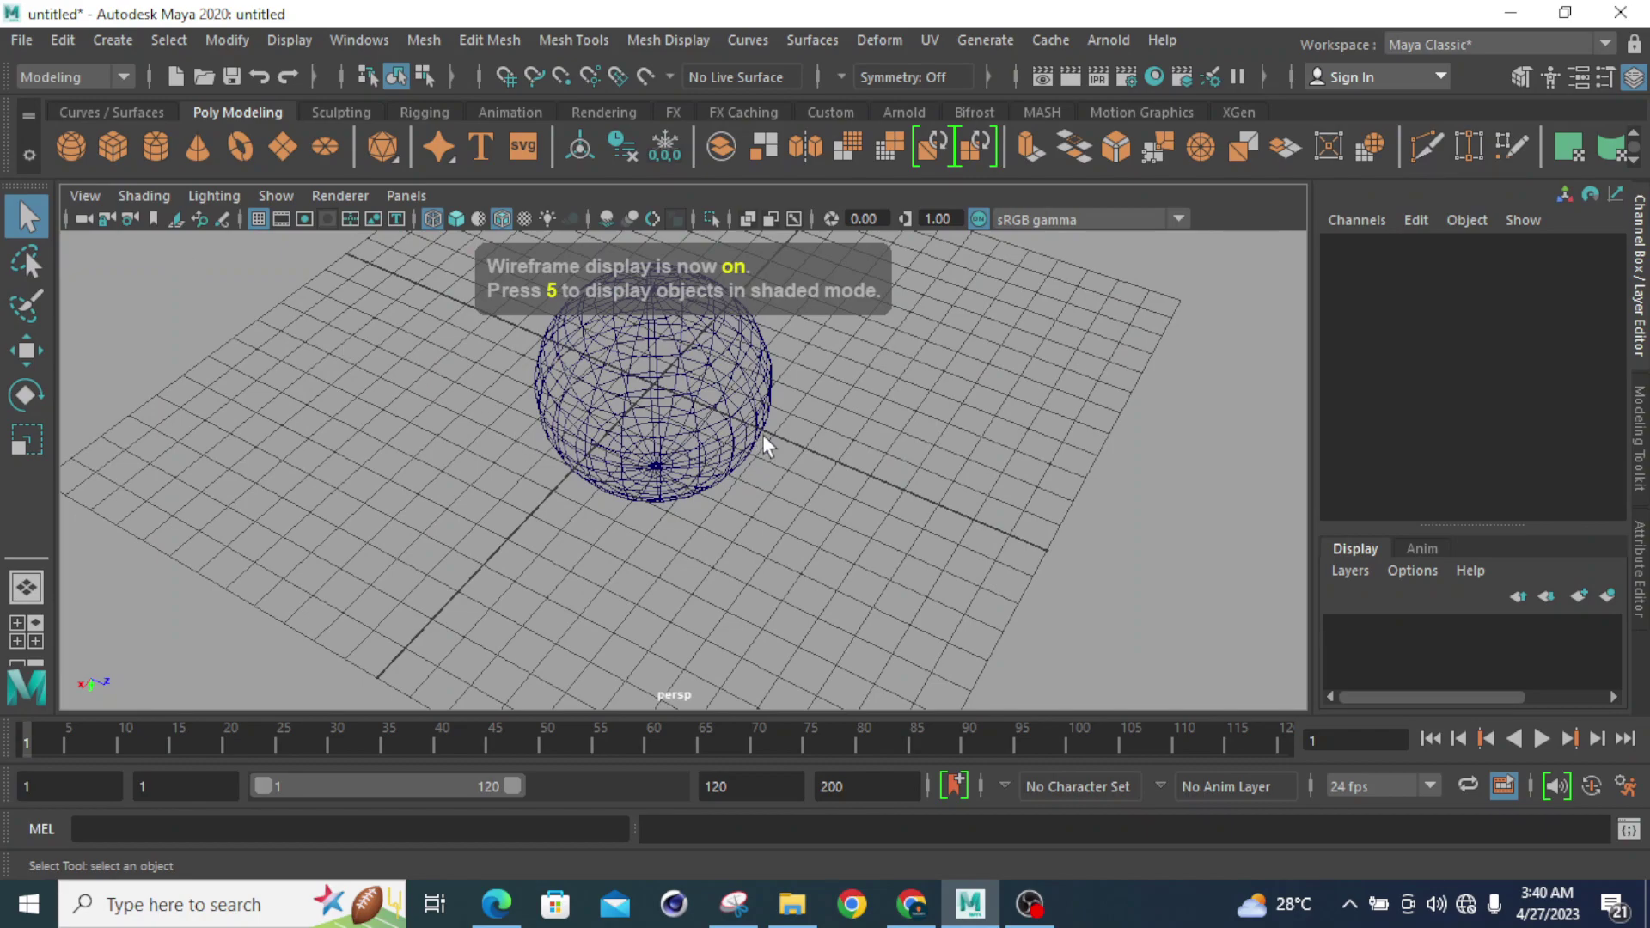
pyautogui.keyDown('alt'); pyautogui.moveTo(785, 553); pyautogui.dragTo(659, 529, button='middle'); pyautogui.keyUp('alt')
pyautogui.moveTo(659, 529)
pyautogui.keyDown('alt'); pyautogui.mouseDown()
pyautogui.moveTo(733, 570)
pyautogui.moveTo(682, 490)
pyautogui.moveTo(587, 468)
pyautogui.moveTo(516, 509)
pyautogui.moveTo(482, 556)
pyautogui.moveTo(763, 467)
pyautogui.moveTo(674, 450)
pyautogui.moveTo(627, 384)
pyautogui.moveTo(589, 424)
pyautogui.moveTo(623, 446)
pyautogui.moveTo(611, 527)
pyautogui.mouseUp(); pyautogui.keyUp('alt')
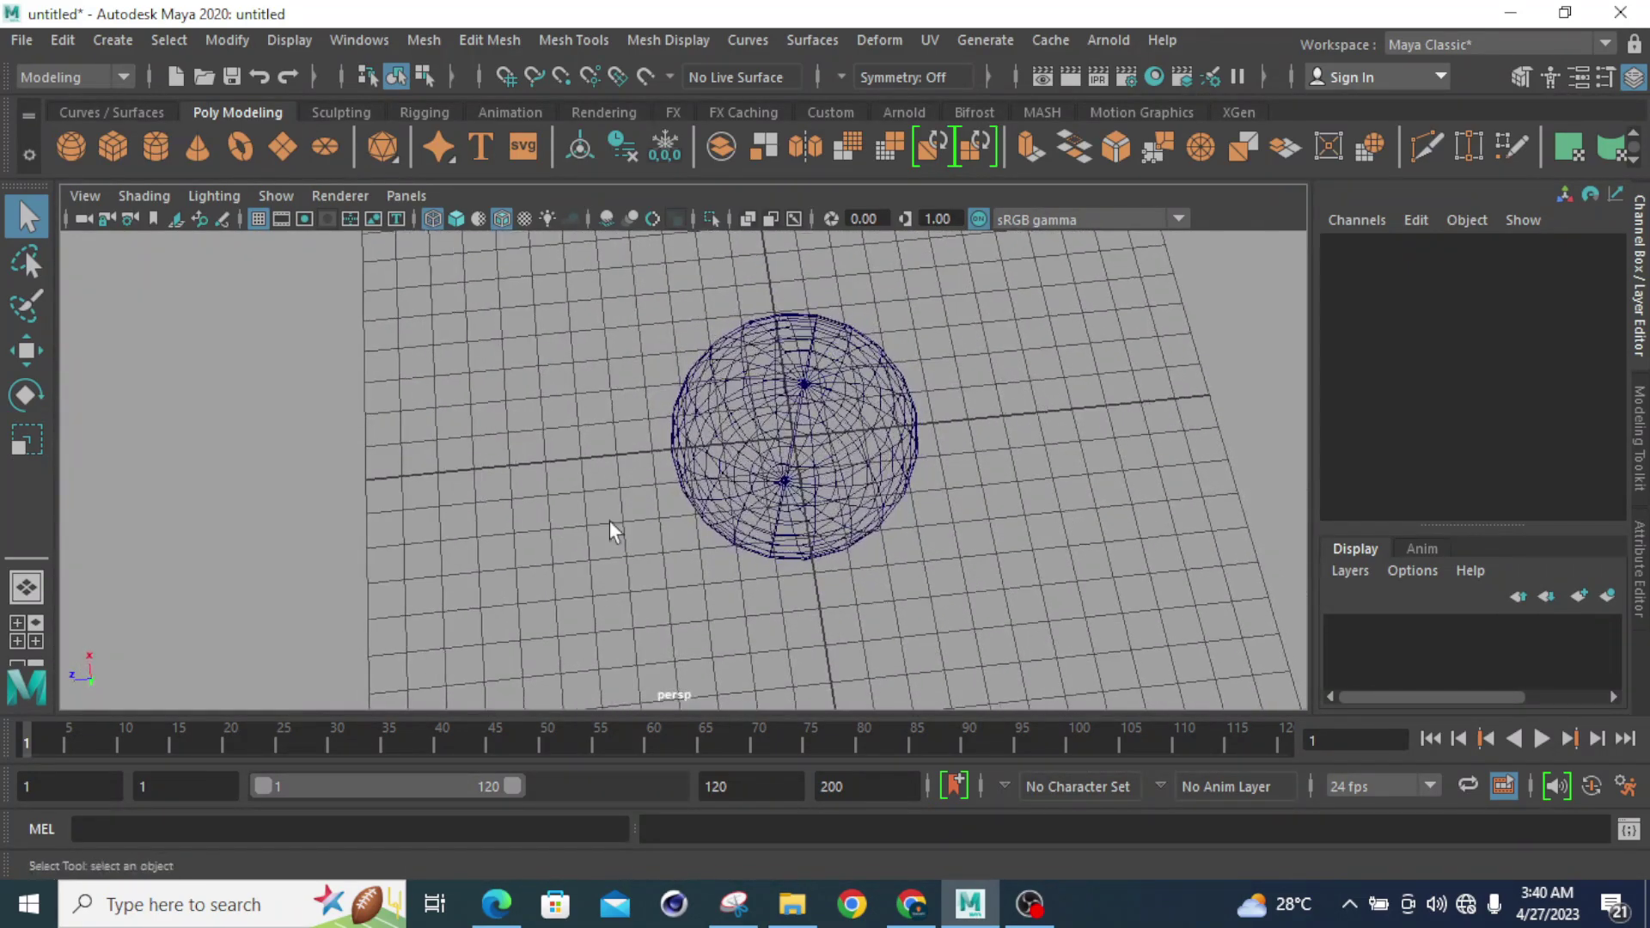
# Step: Choose Smooth Shade All, turn off Wireframe on Shaded, and select the sphere
pyautogui.click(134, 194)
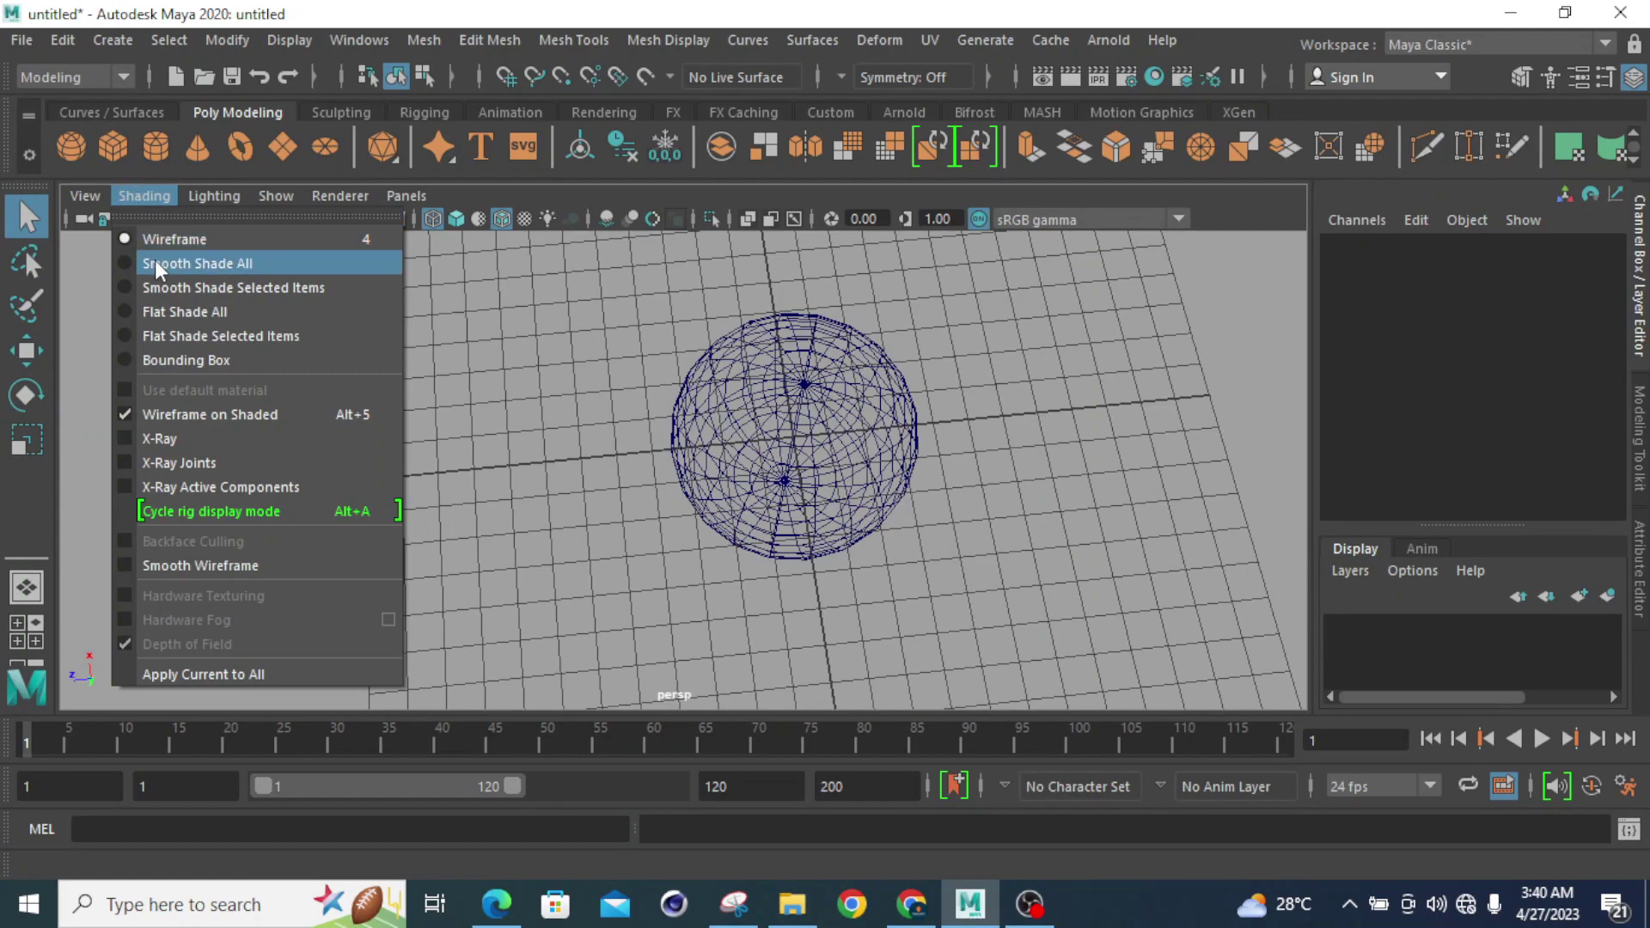
pyautogui.click(155, 262)
pyautogui.click(151, 194)
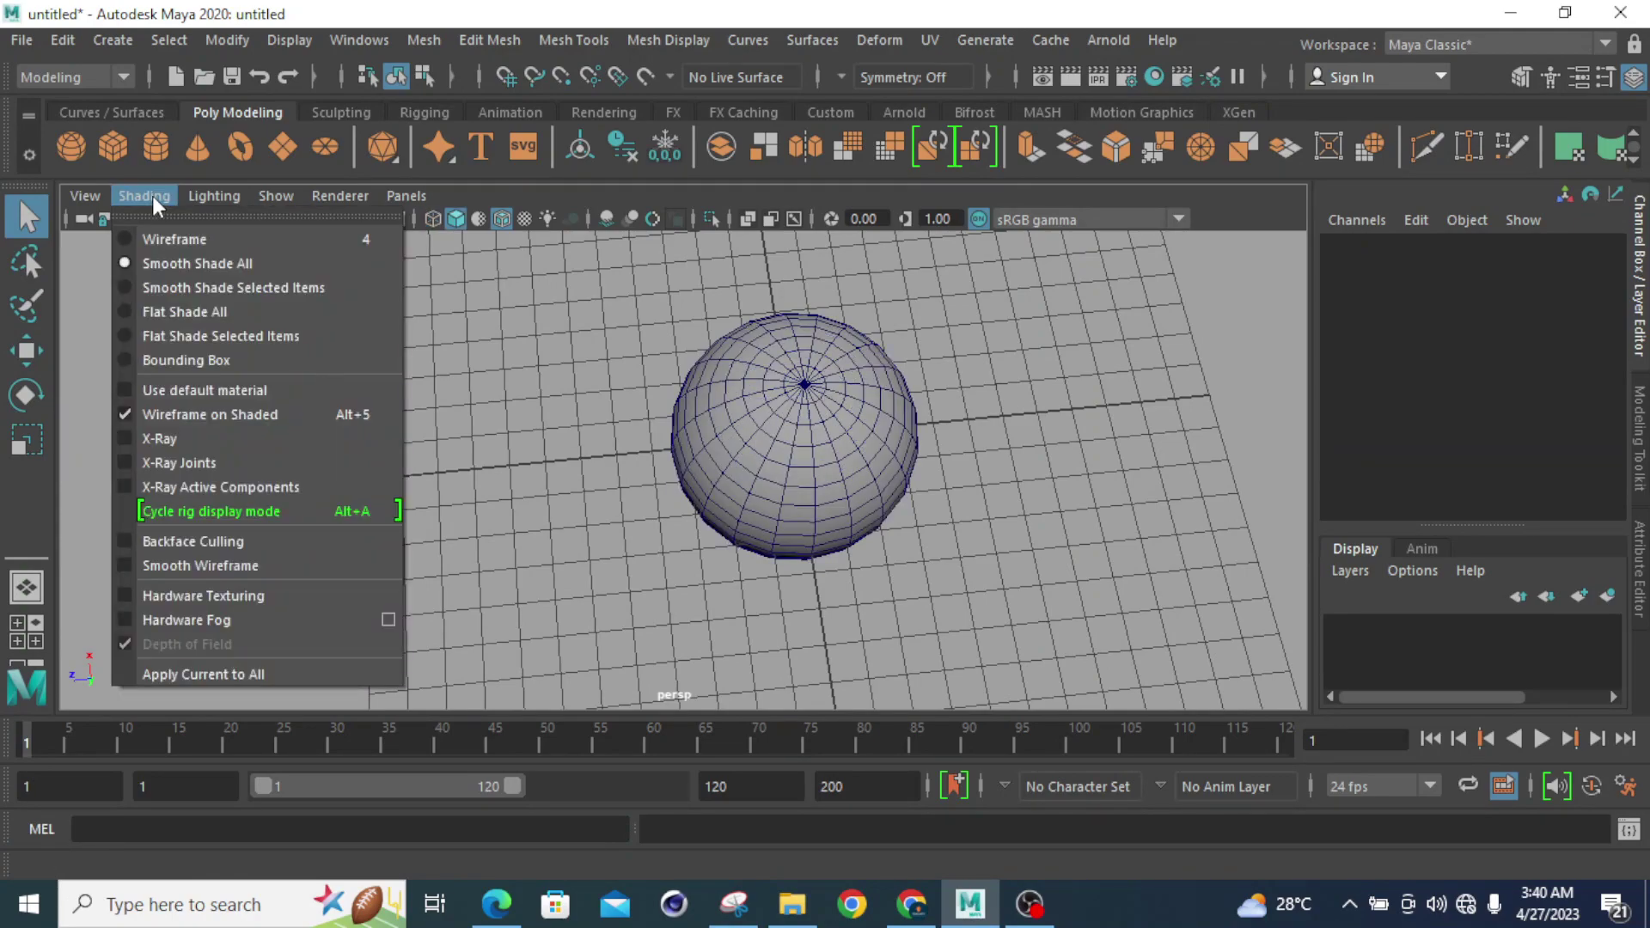
pyautogui.click(198, 420)
pyautogui.click(688, 409)
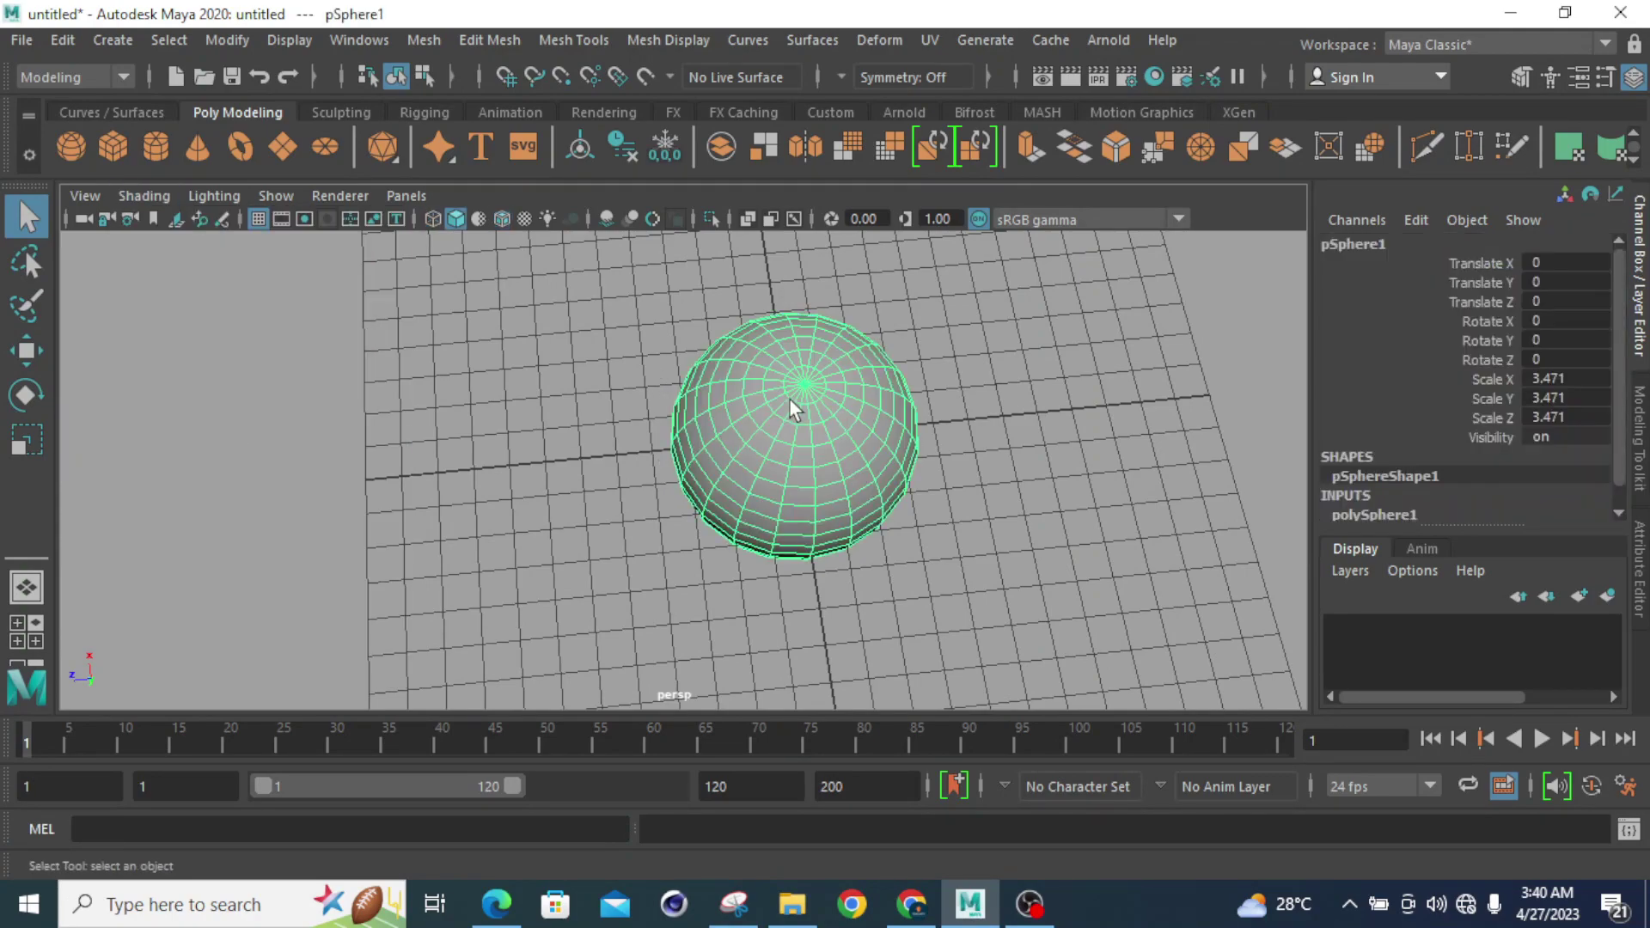
# Step: Toggle Wireframe on Shaded on to preview the overlay, then turn it off again
pyautogui.click(163, 195)
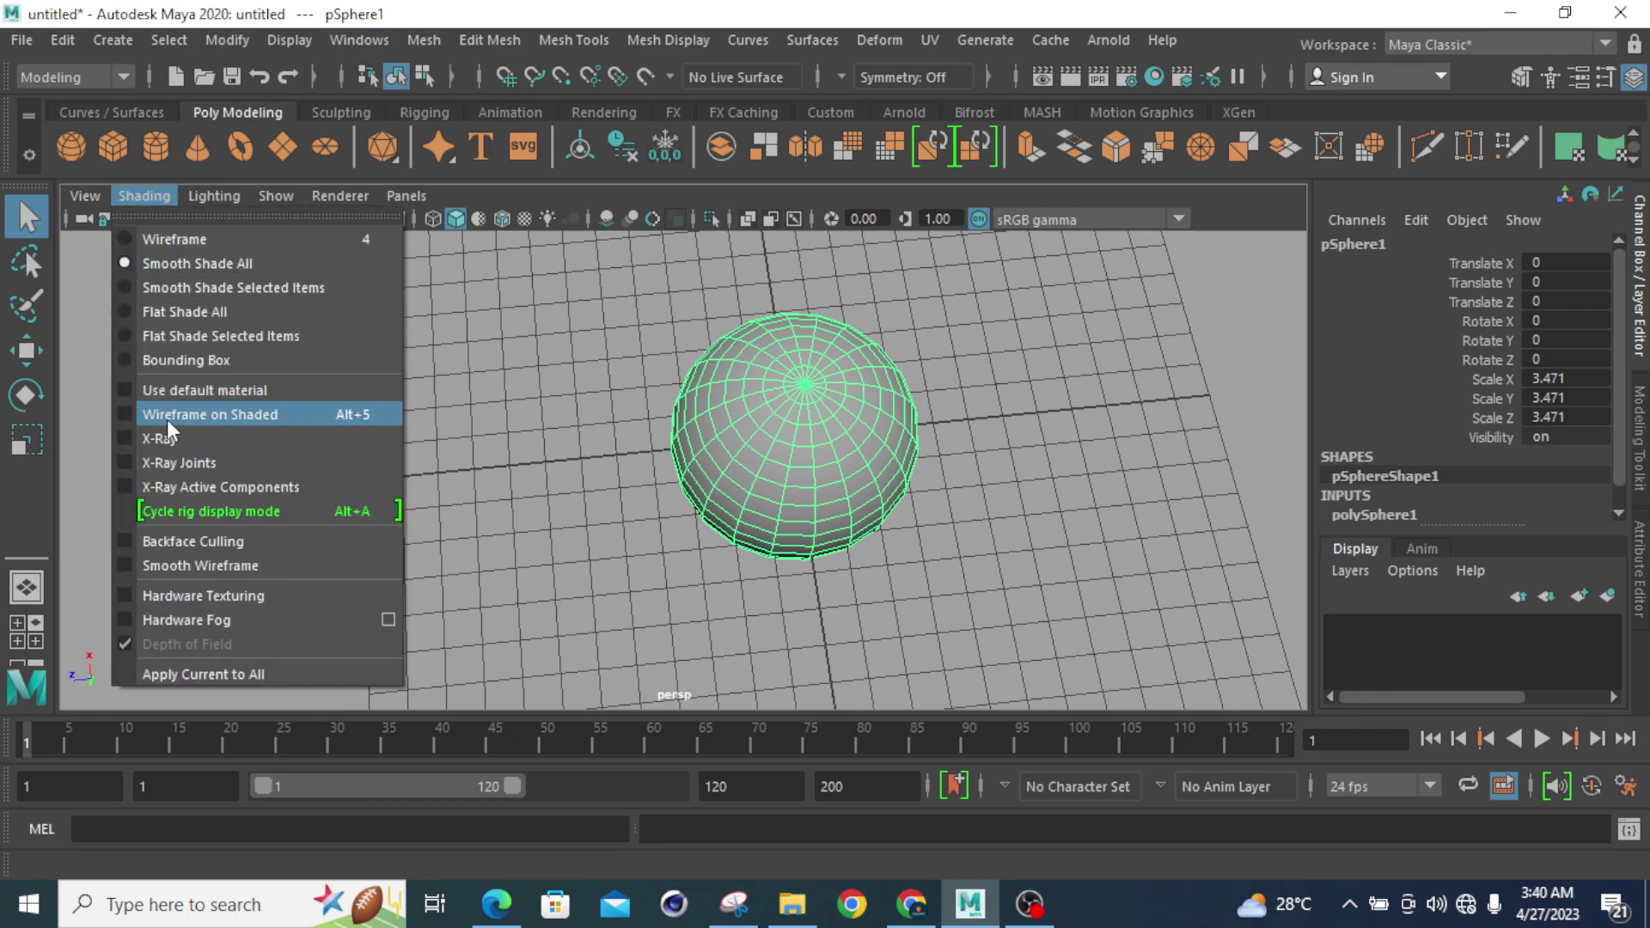
pyautogui.click(124, 412)
pyautogui.click(683, 509)
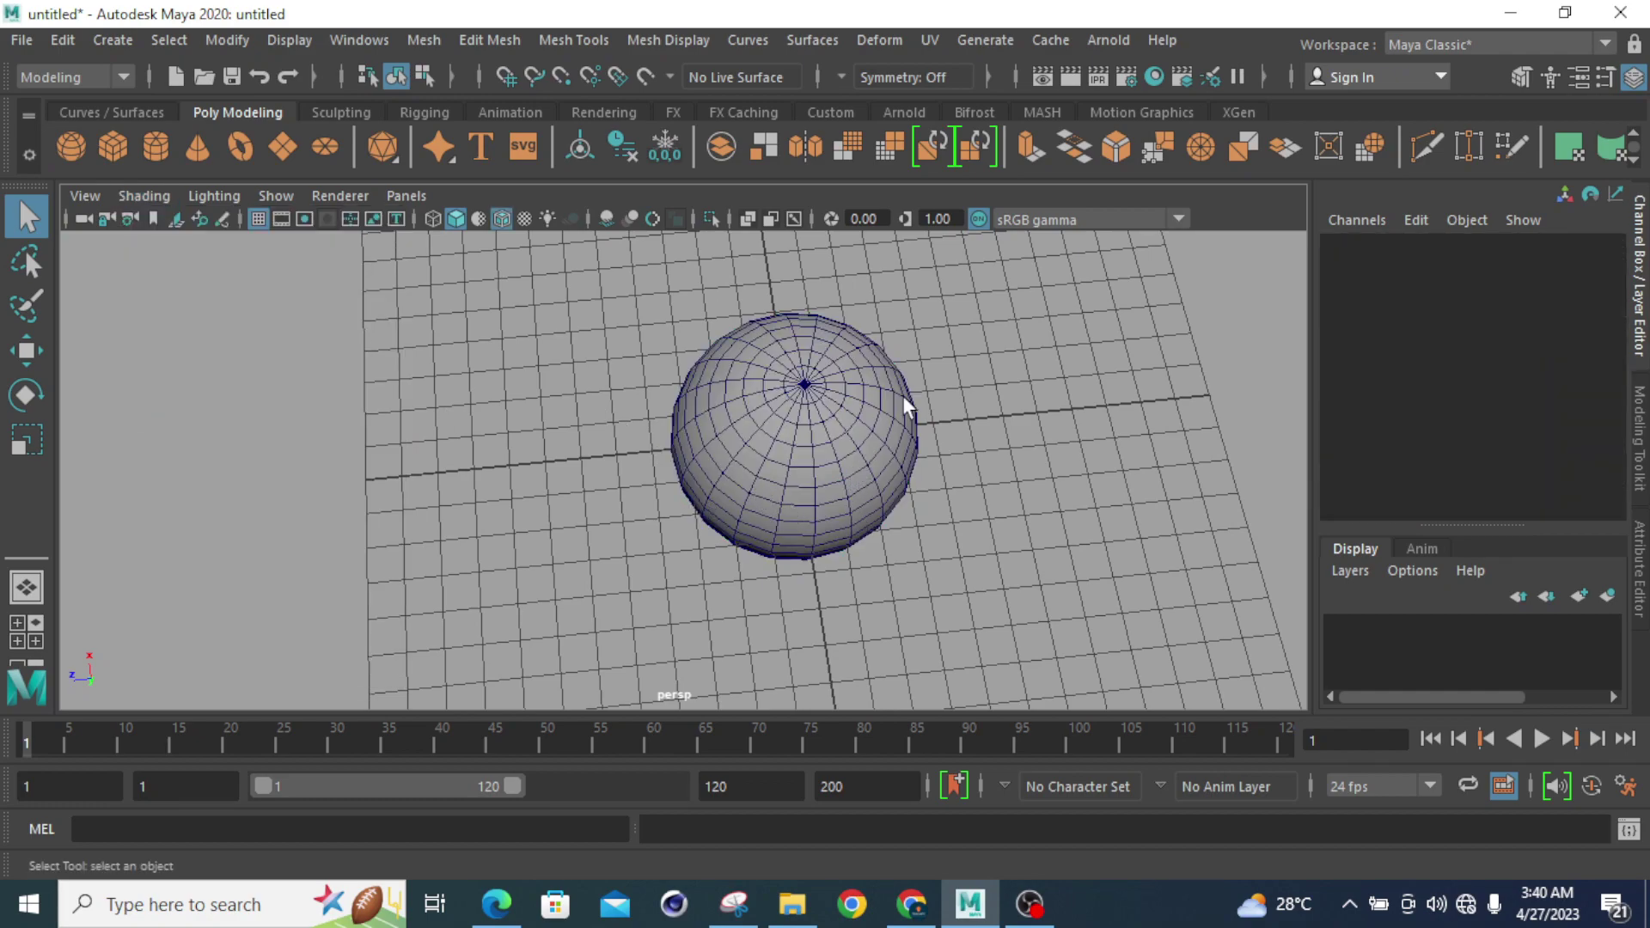
pyautogui.click(152, 198)
pyautogui.click(124, 412)
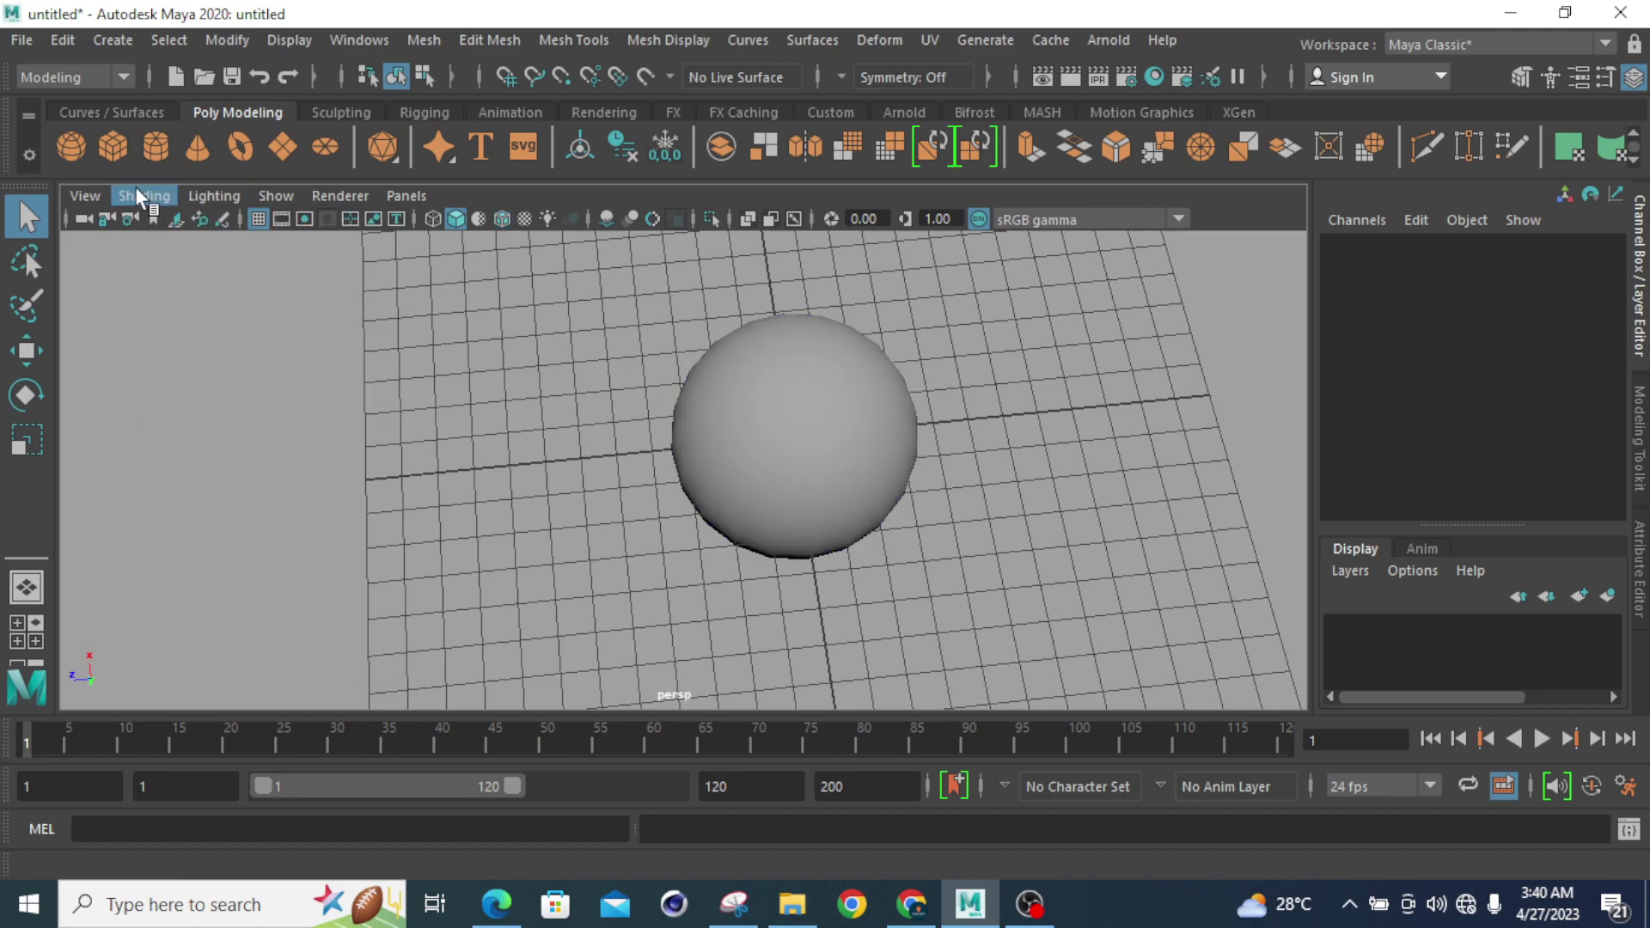
pyautogui.click(140, 196)
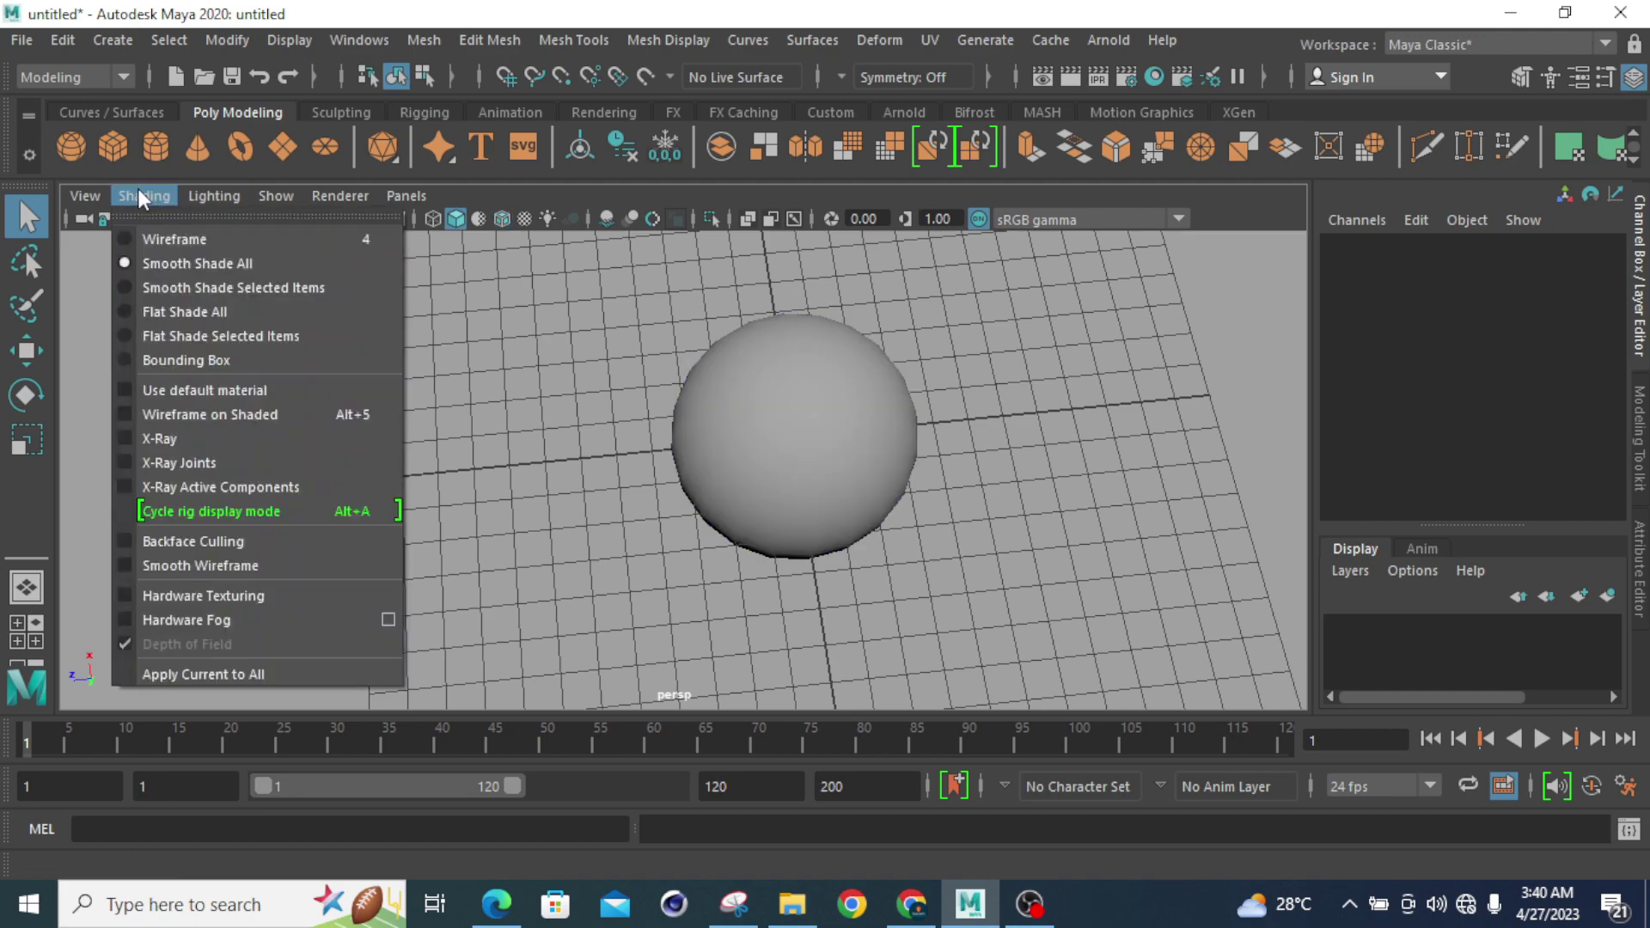
pyautogui.click(556, 325)
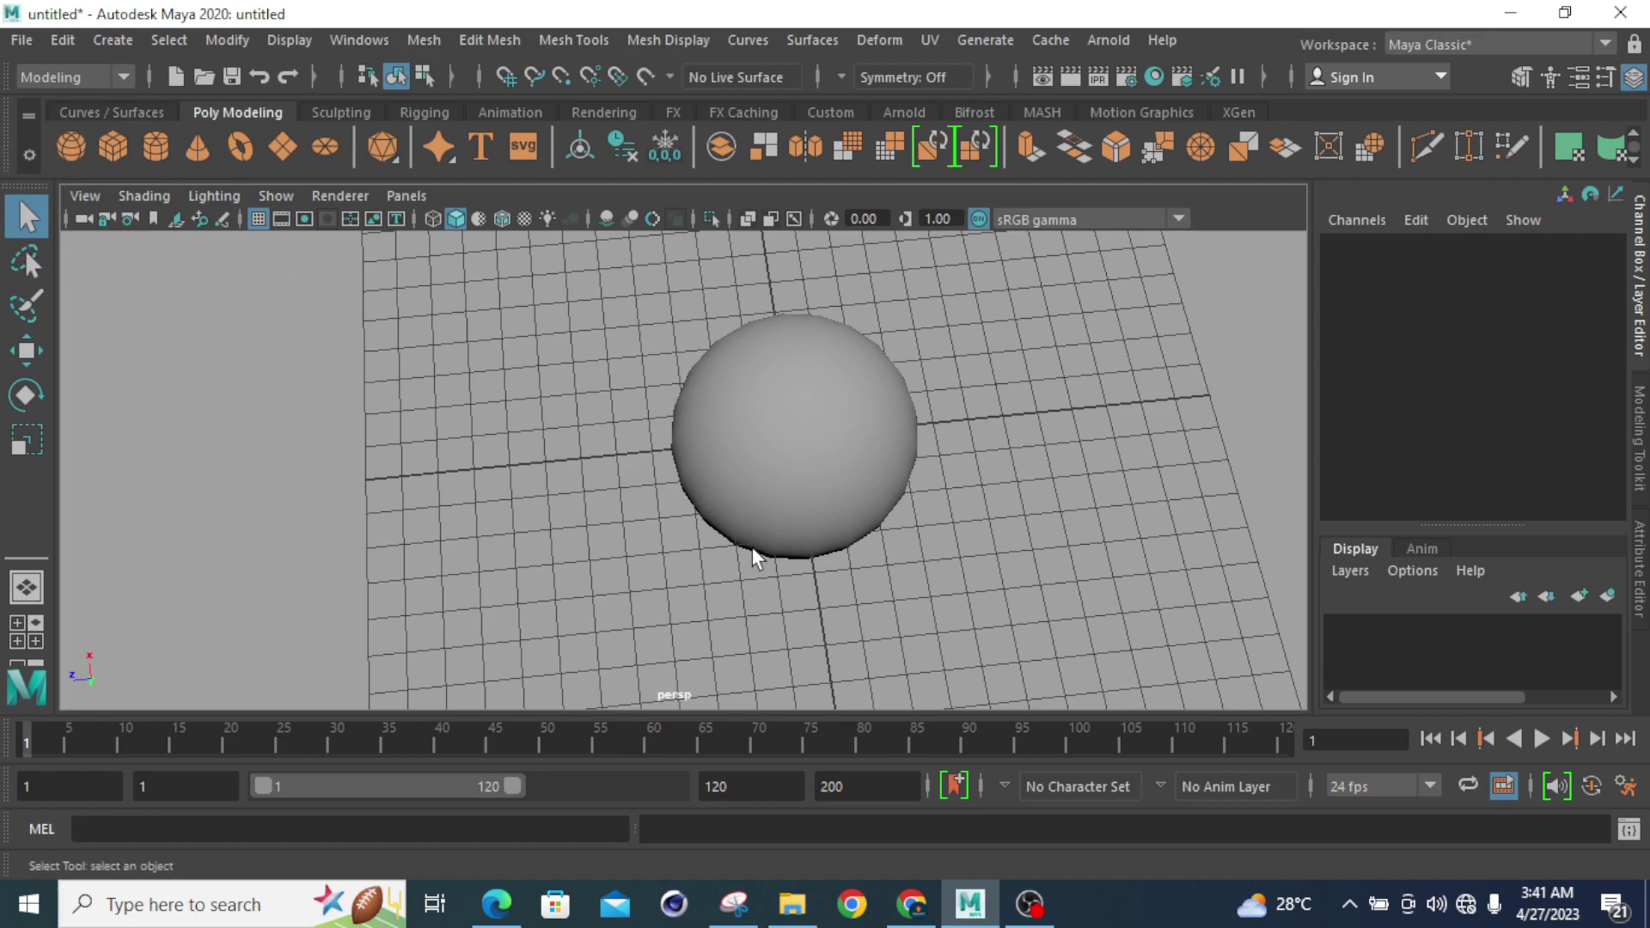
# Step: Orbit lower and zoom in on the sphere, select it, and press 4 for wireframe display
pyautogui.keyDown('alt'); pyautogui.moveTo(749, 551); pyautogui.dragTo(894, 512); pyautogui.keyUp('alt')
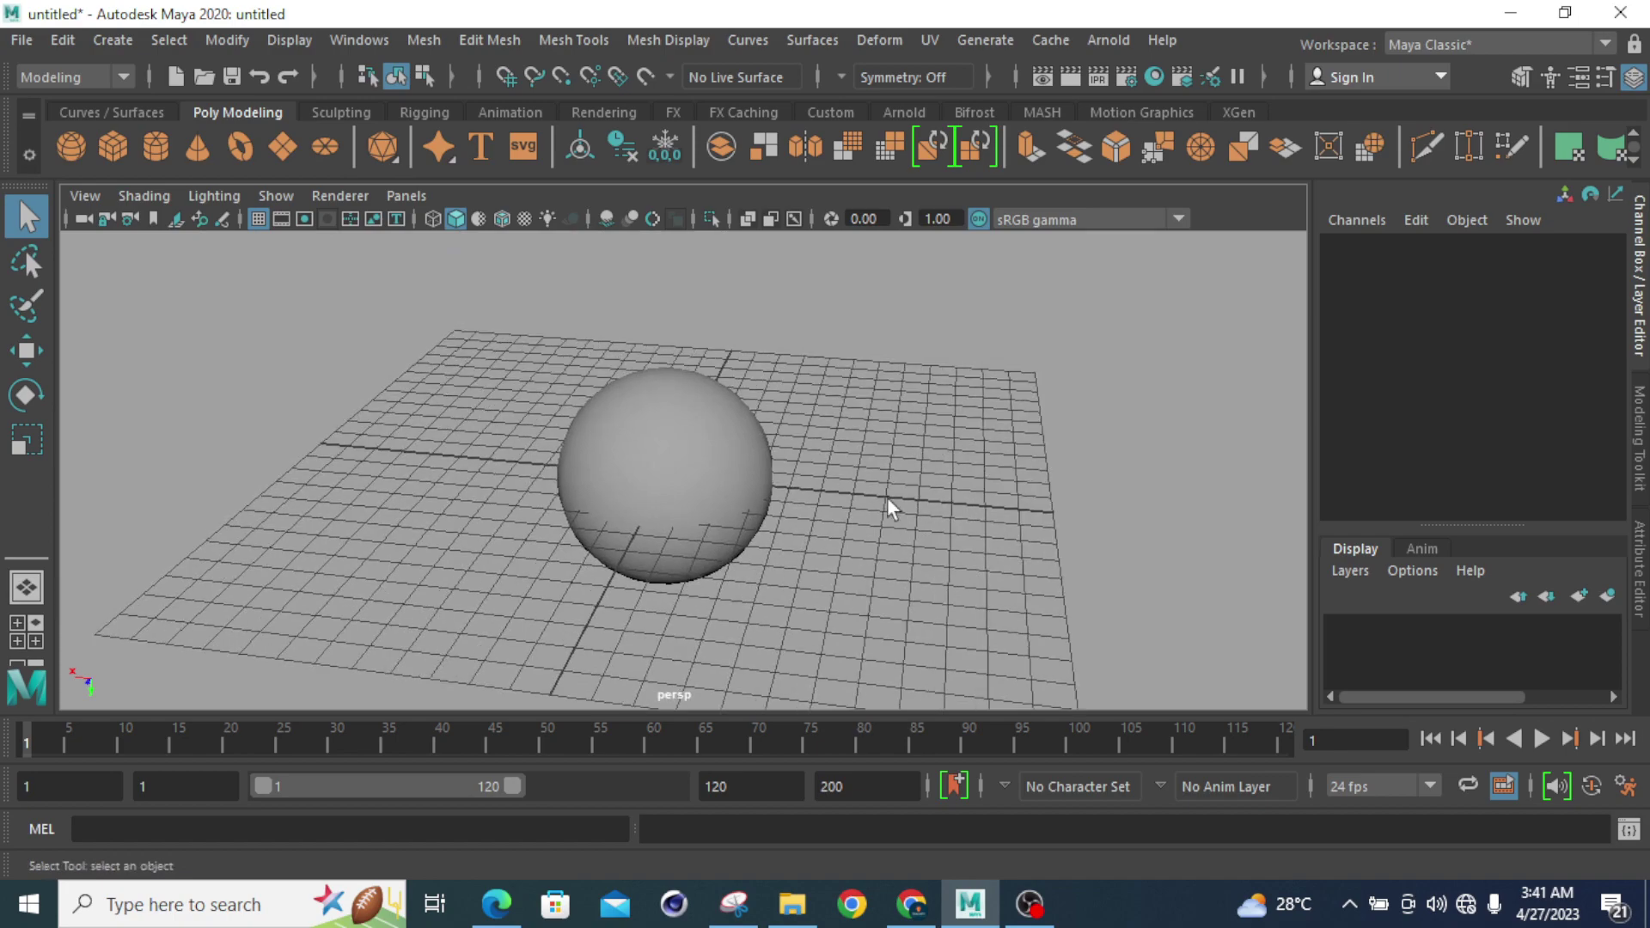
pyautogui.scroll(3, 877, 486)
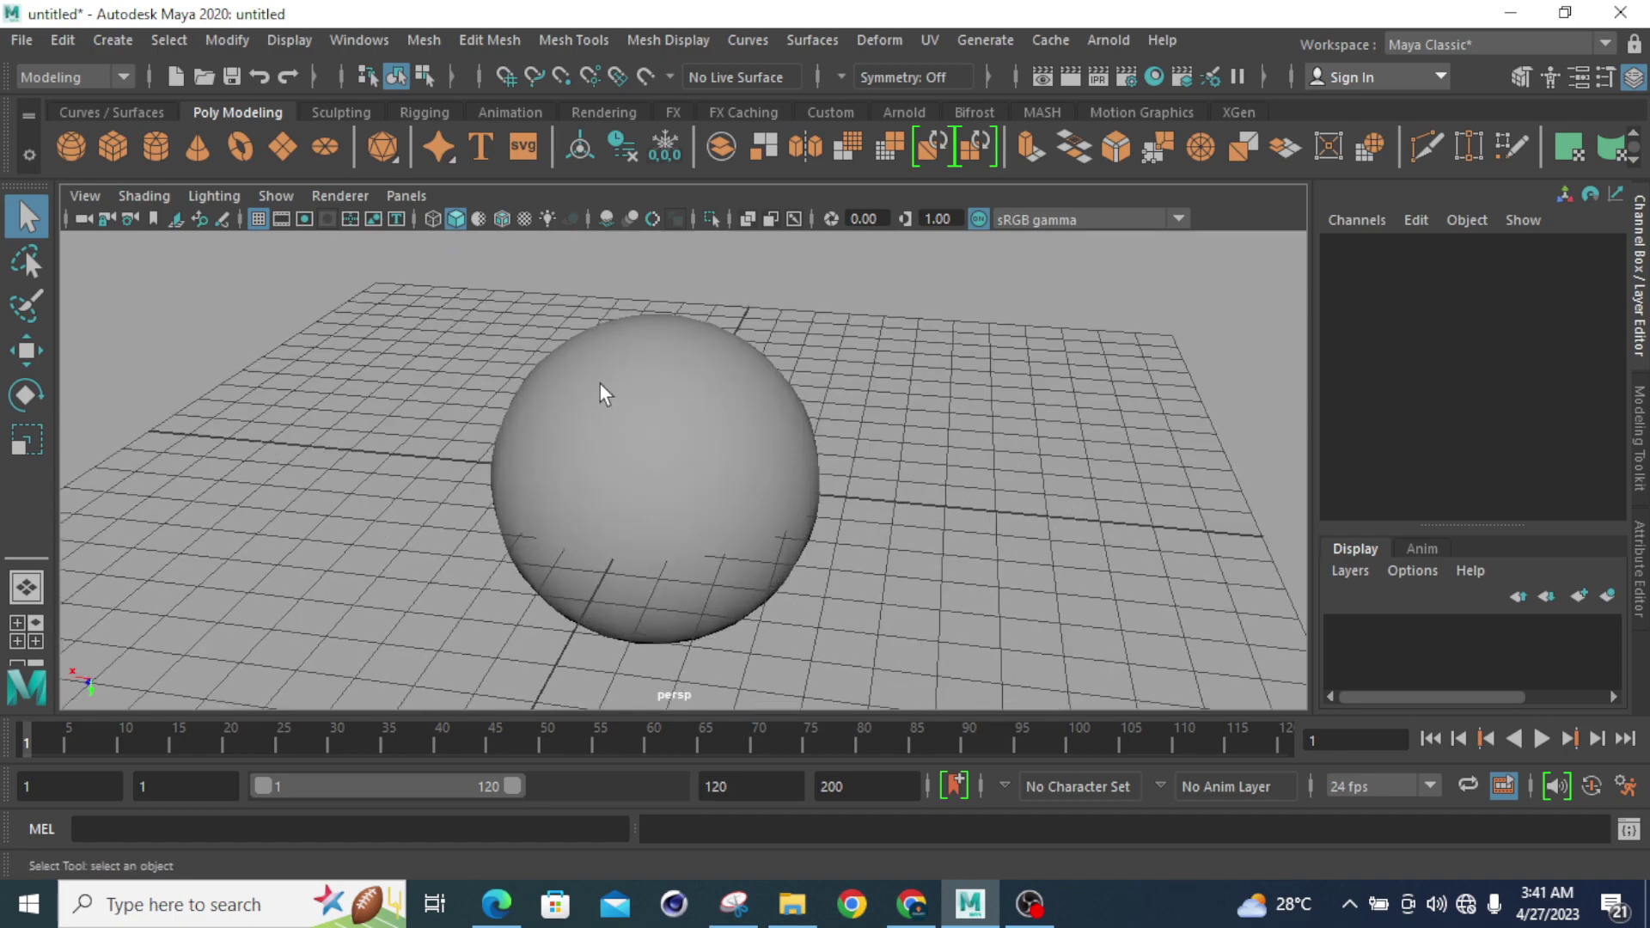
pyautogui.click(708, 468)
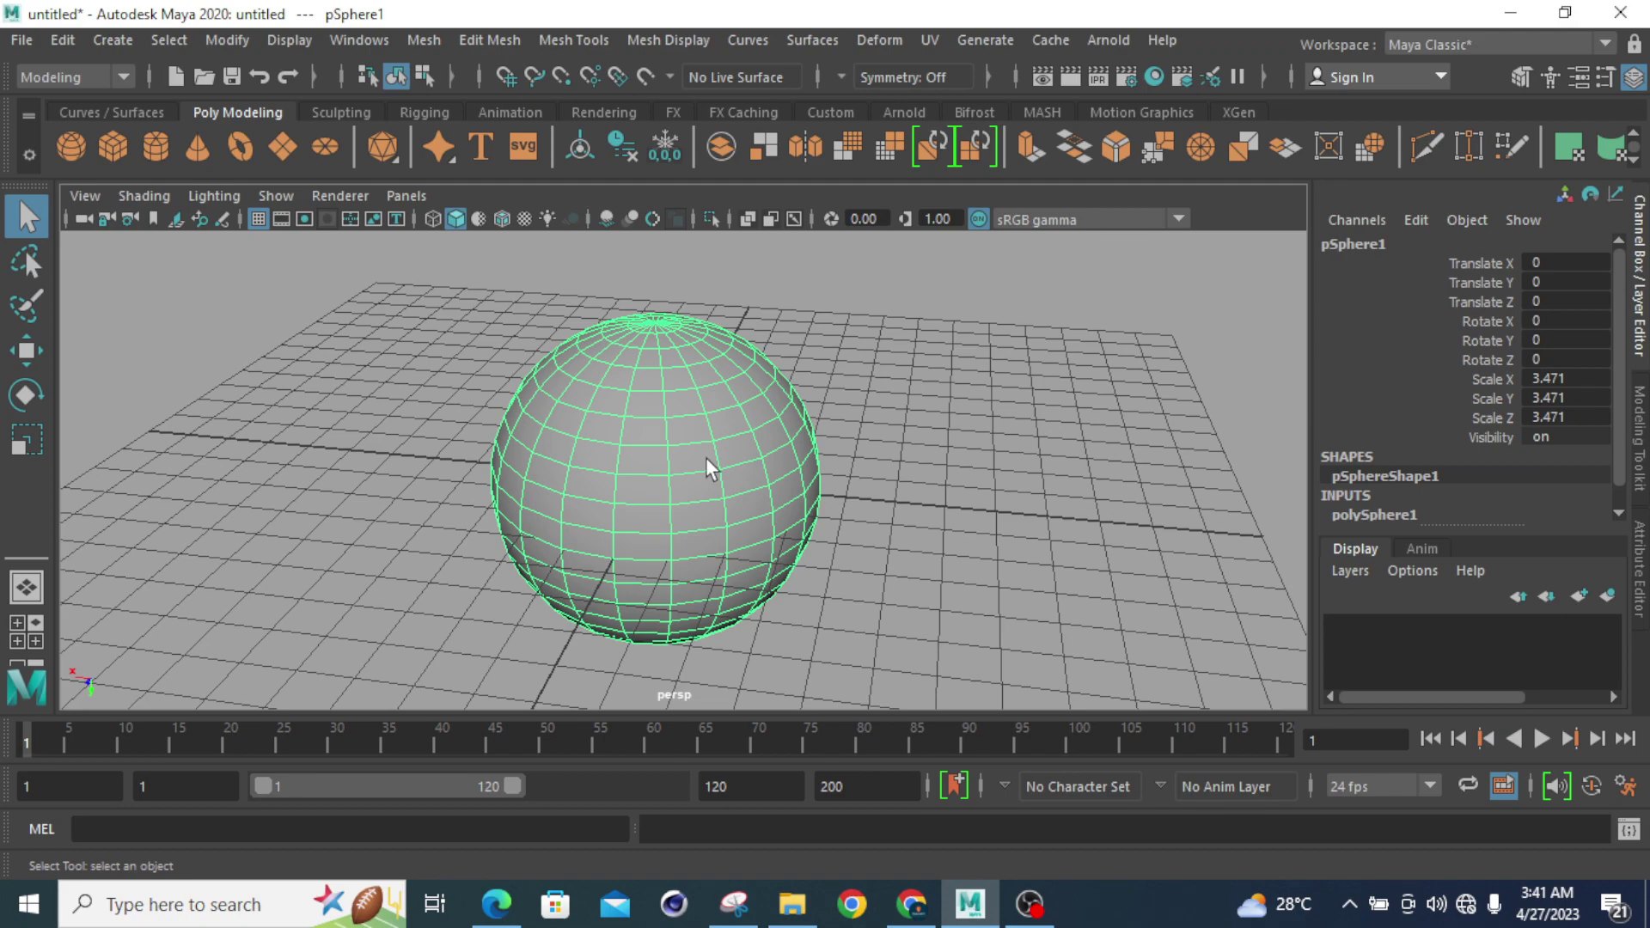
pyautogui.press('4')
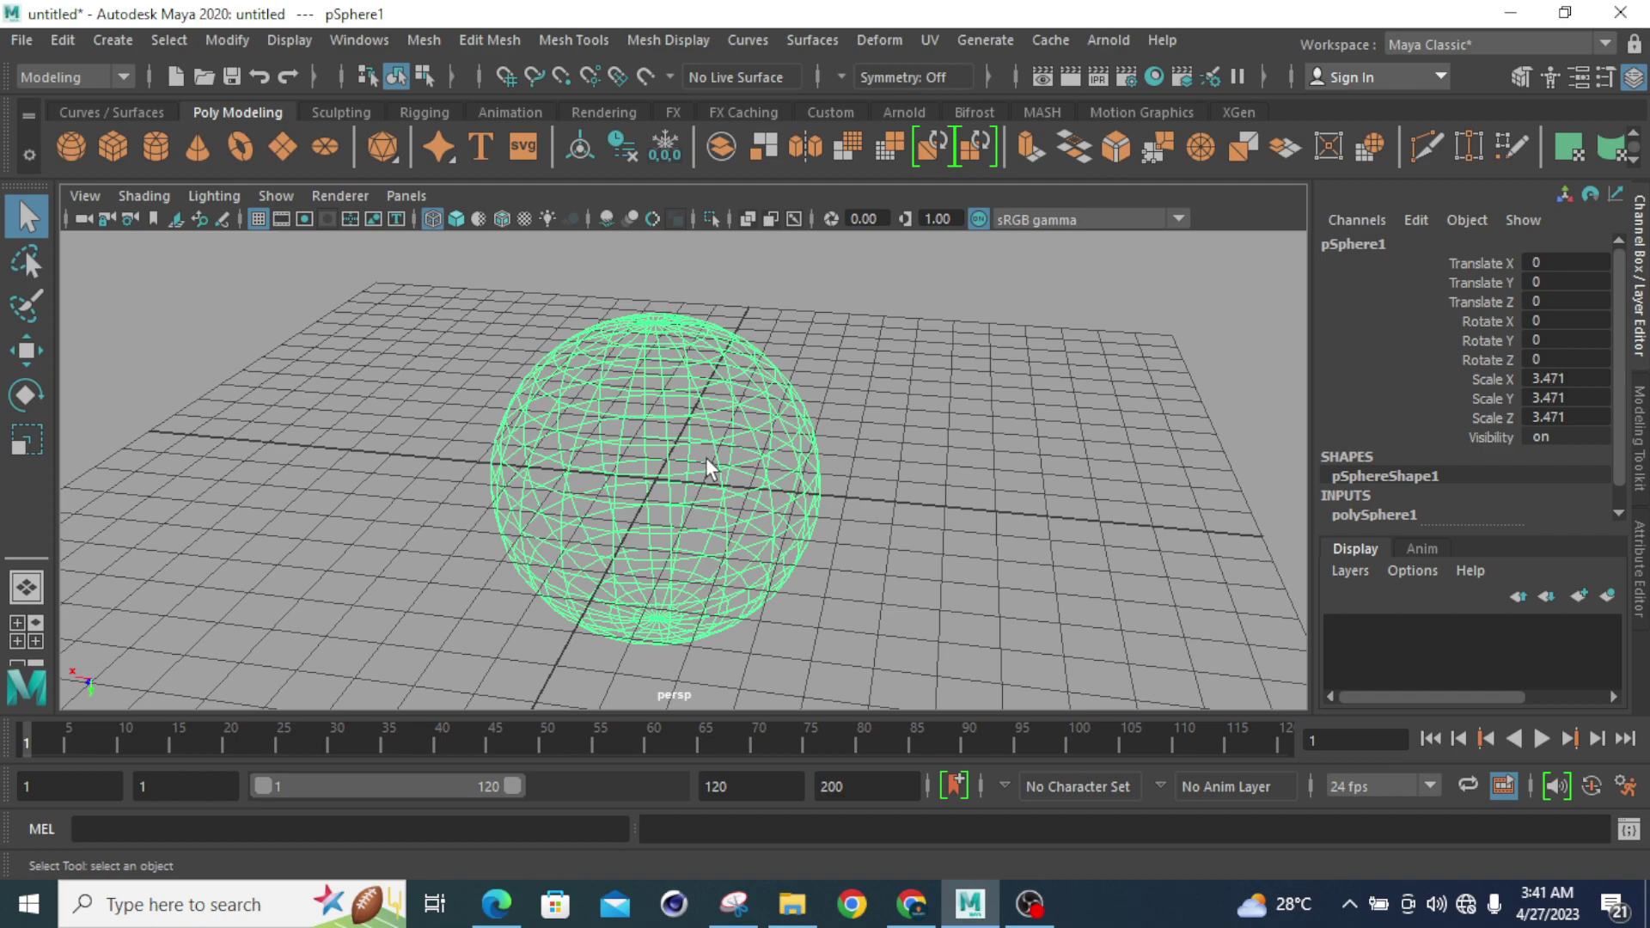
# Step: Return to smooth shading with 5, deselect the sphere, and enable wireframe-on-shaded
pyautogui.press('5')
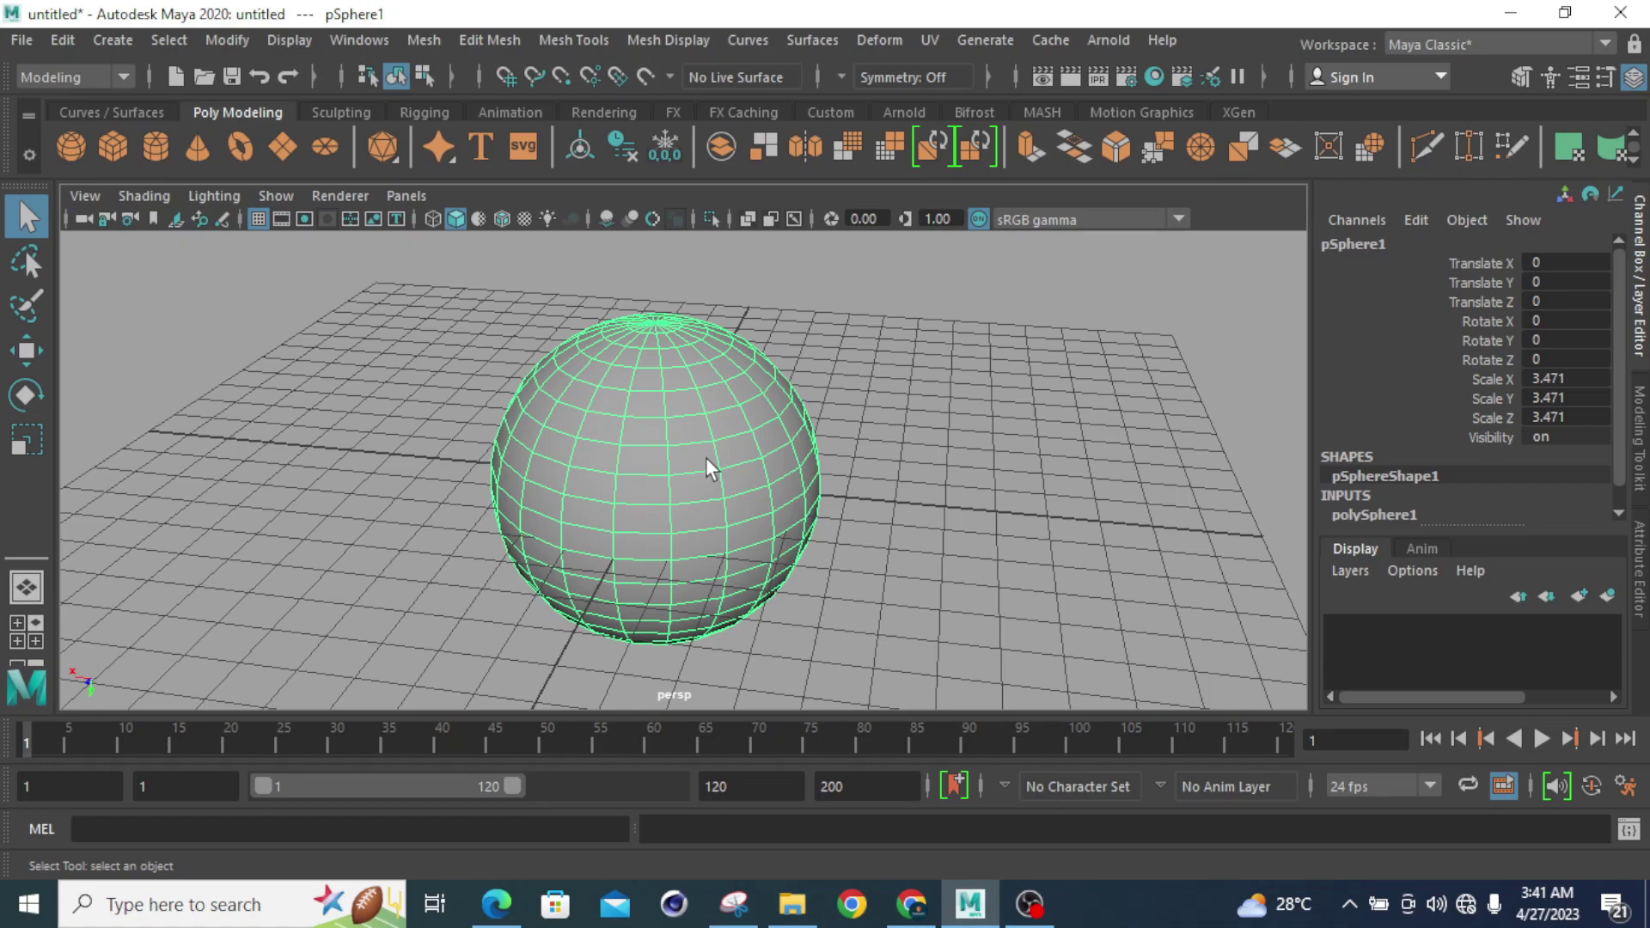
pyautogui.click(143, 196)
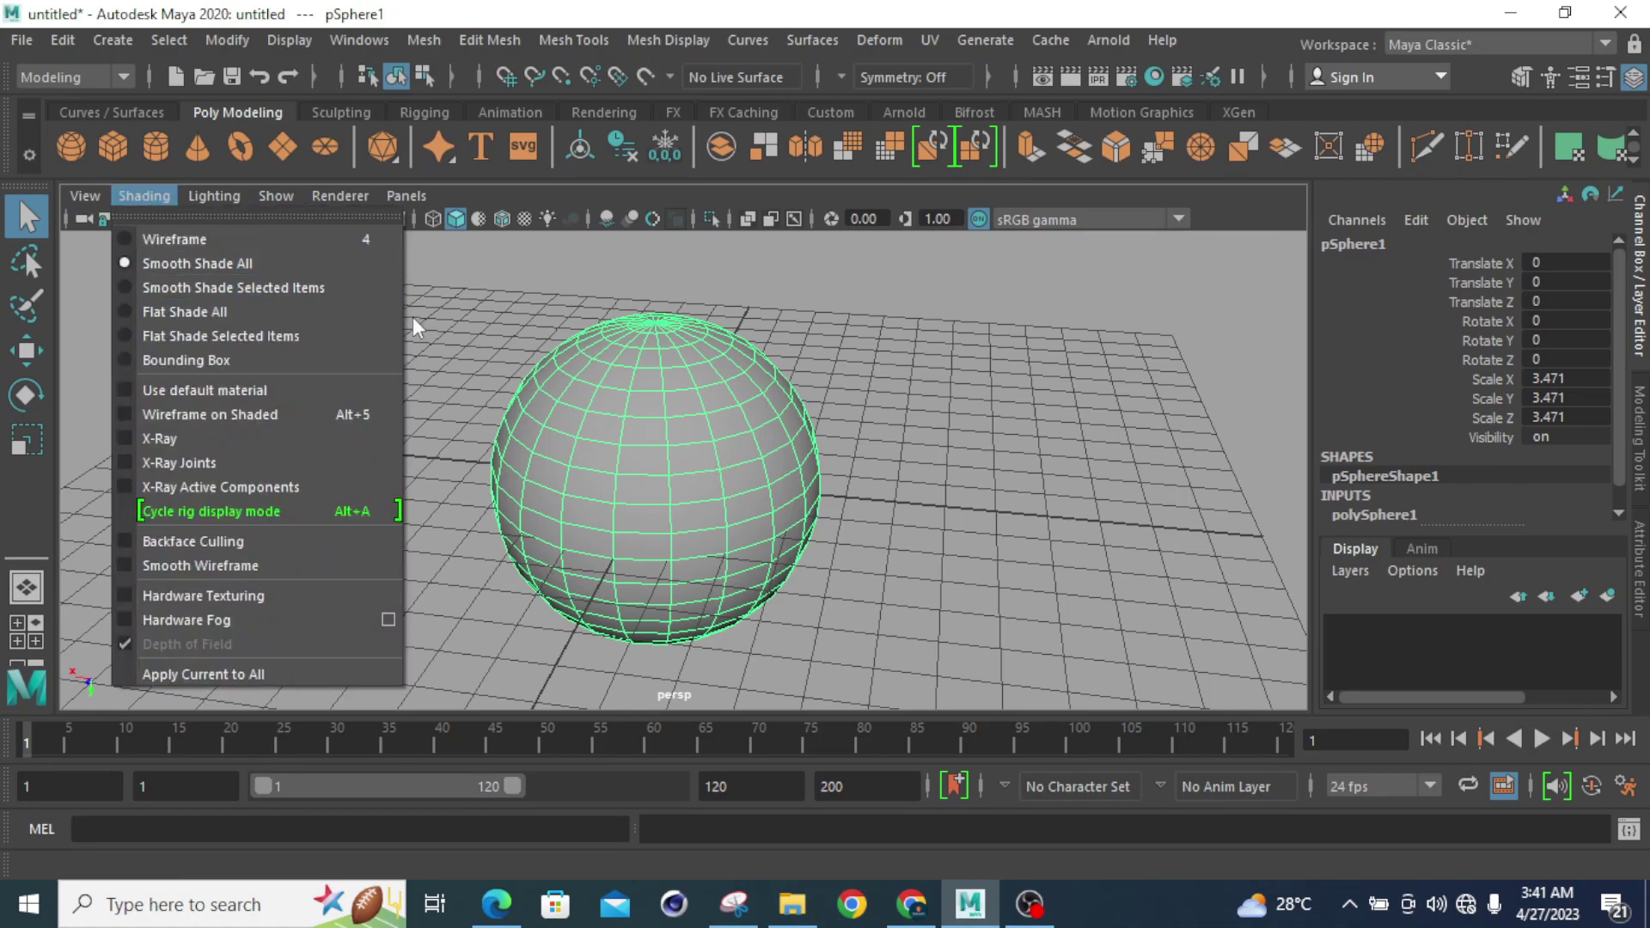
pyautogui.click(424, 342)
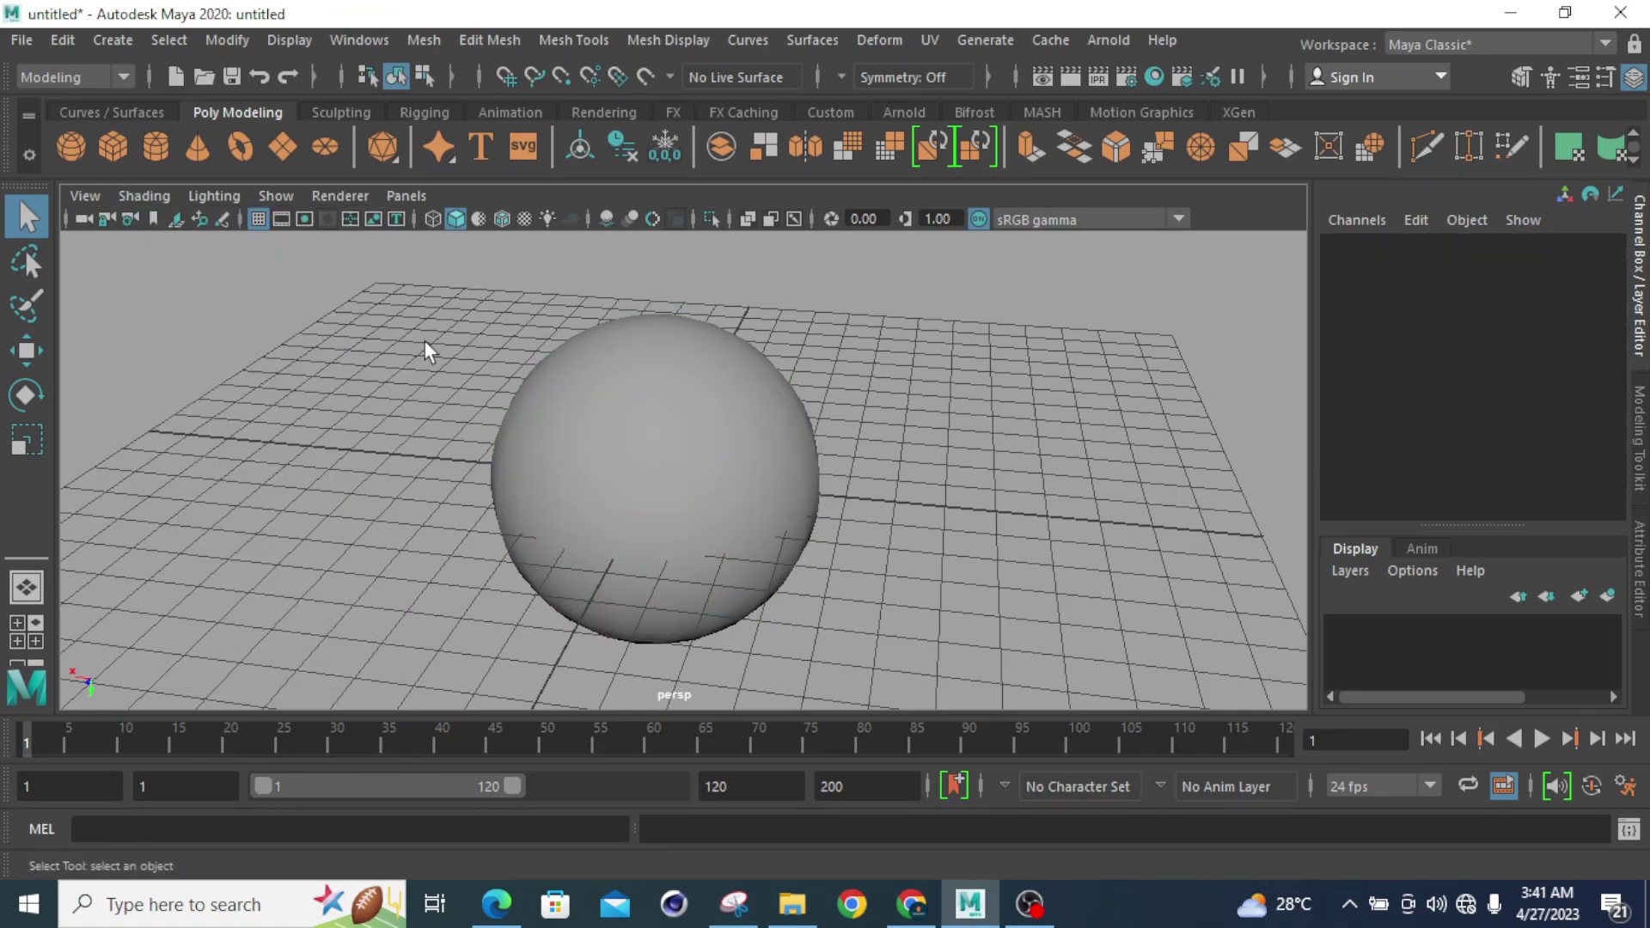
pyautogui.click(607, 430)
pyautogui.click(1158, 579)
pyautogui.press('F5')
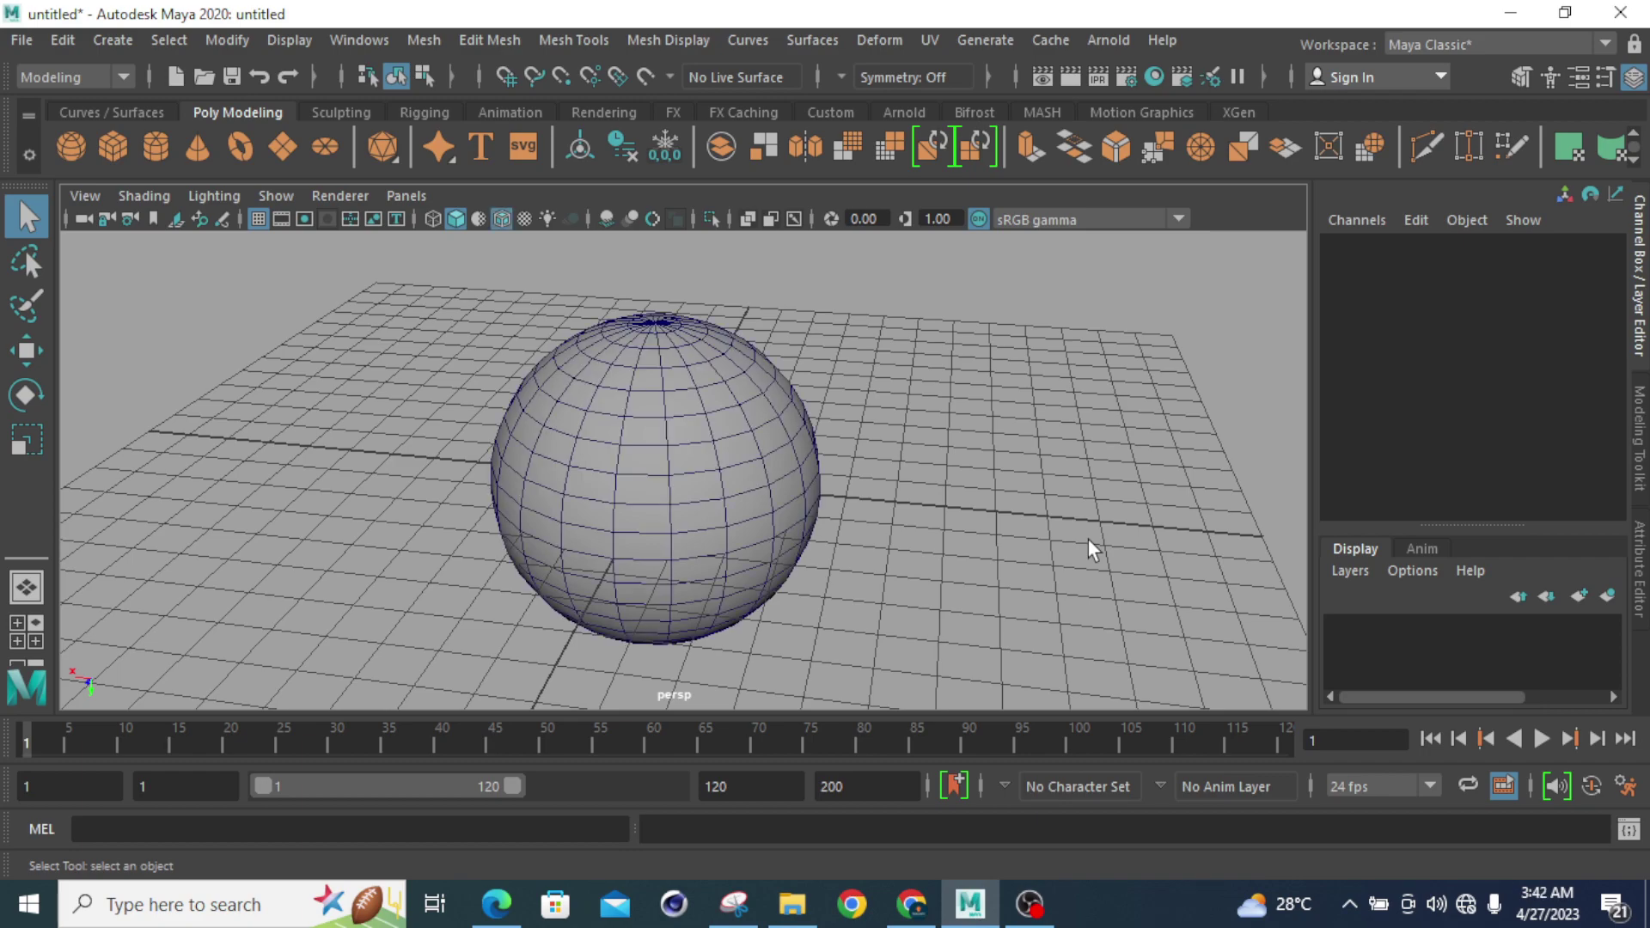